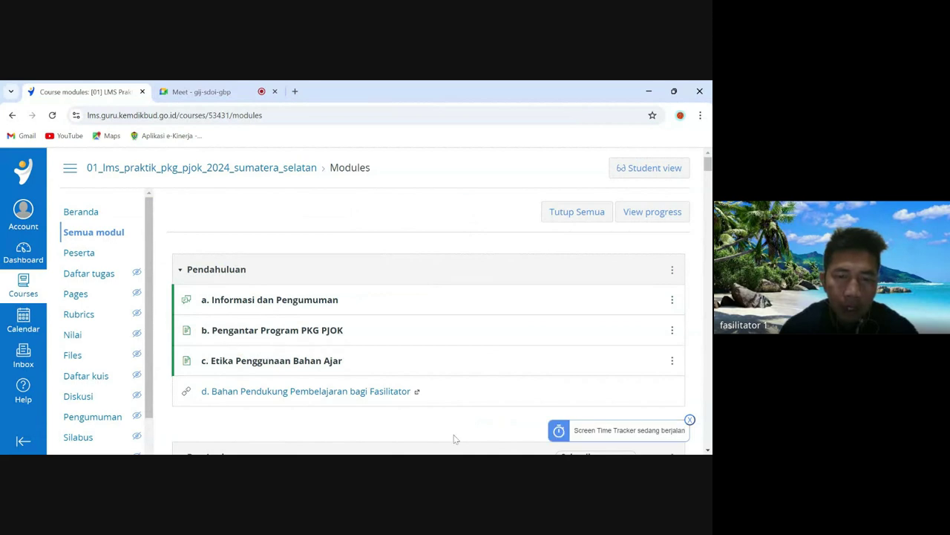
# - Open the Pertemuan Materi Orientasi Program page under Paket Modul 1 for editing
pyautogui.moveTo(708, 168); pyautogui.dragTo(709, 181)
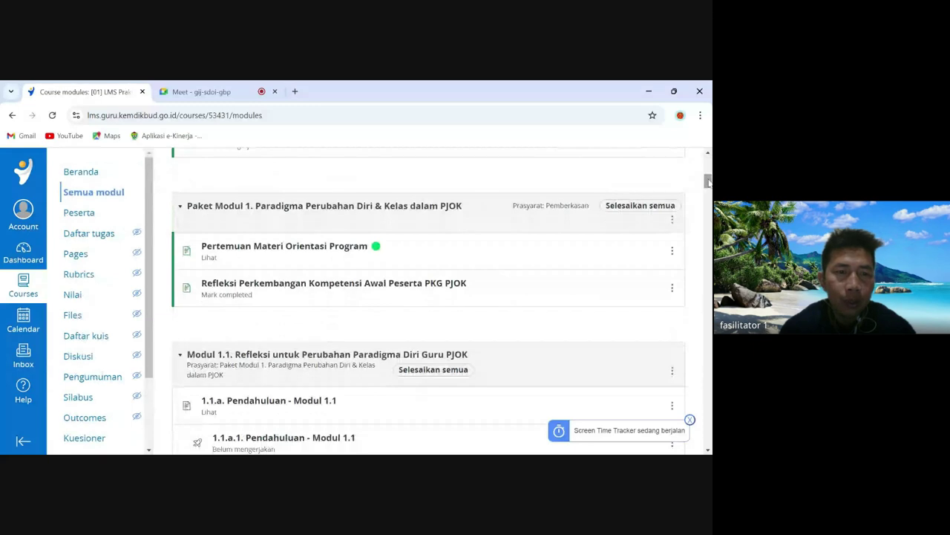
pyautogui.click(332, 253)
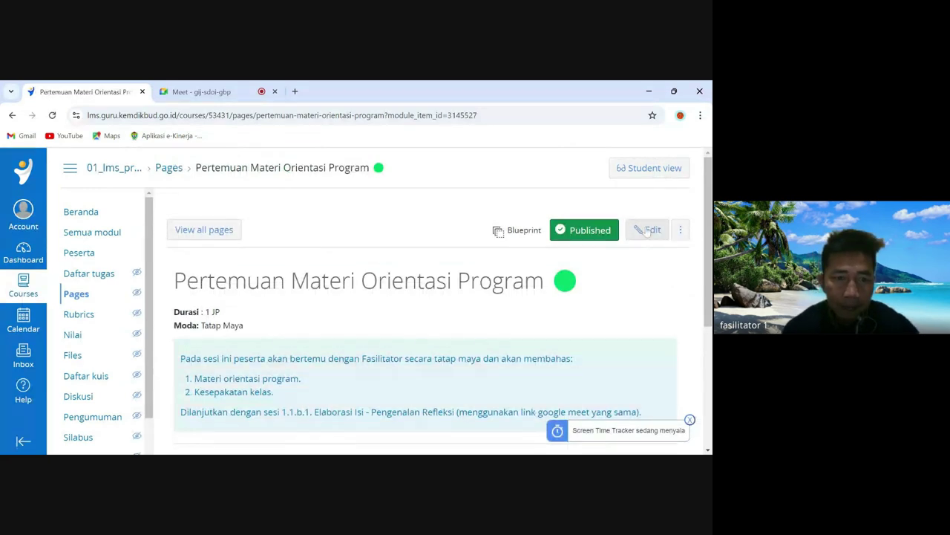
pyautogui.moveTo(710, 220)
pyautogui.mouseDown()
pyautogui.moveTo(704, 346)
pyautogui.moveTo(707, 223)
pyautogui.mouseUp()
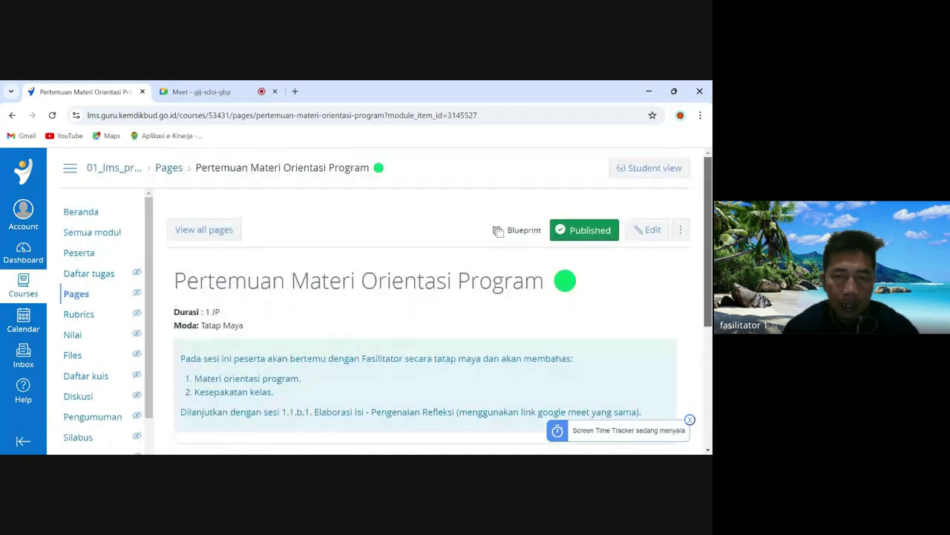
pyautogui.click(658, 233)
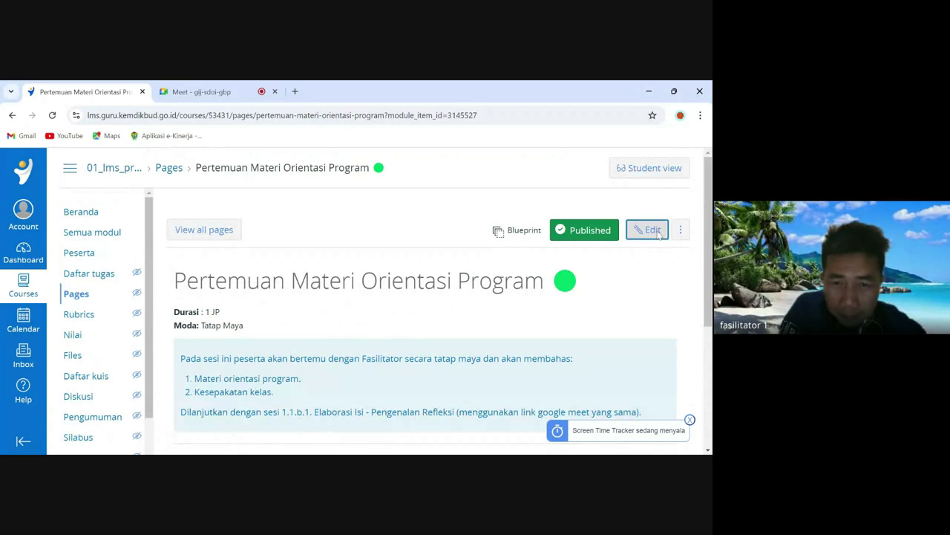
pyautogui.click(648, 231)
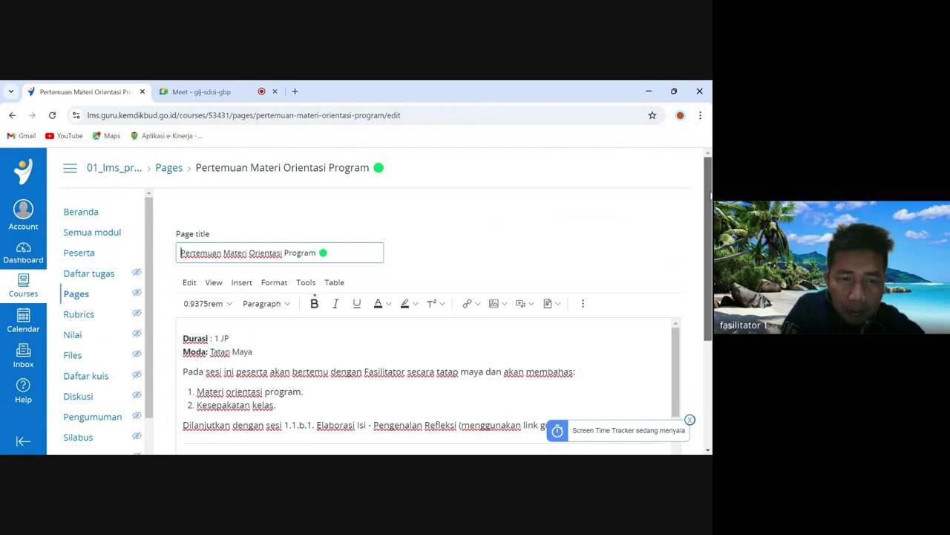
# - Select the Orientasi Program link below the Masuk Ruang Virtual instruction and open its link options
pyautogui.scroll(-3, 711, 193)
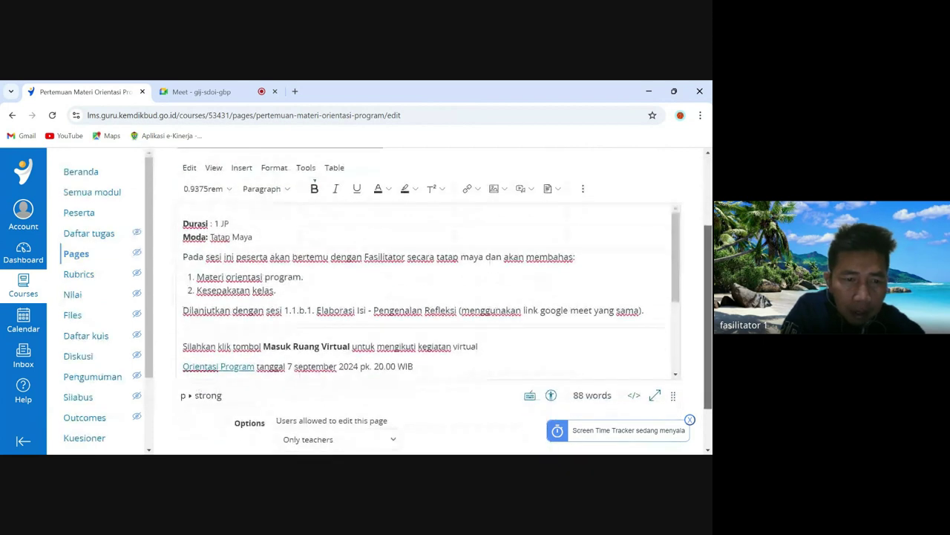
pyautogui.scroll(-2, 711, 306)
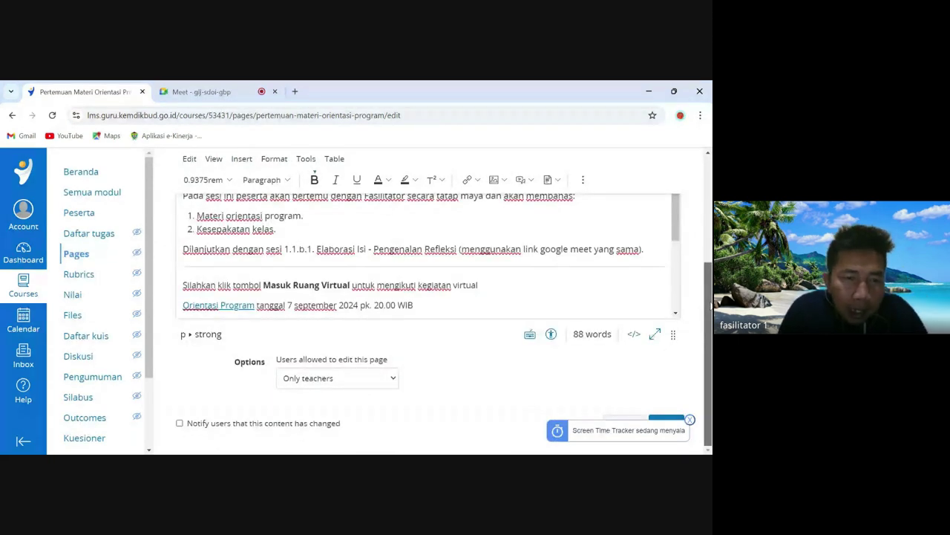
pyautogui.scroll(1, 710, 305)
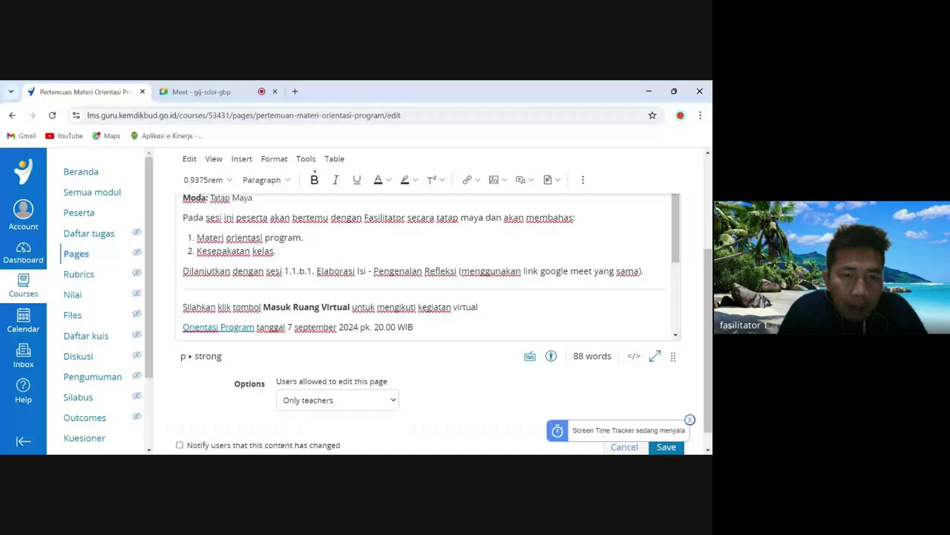
pyautogui.moveTo(182, 327); pyautogui.dragTo(217, 327)
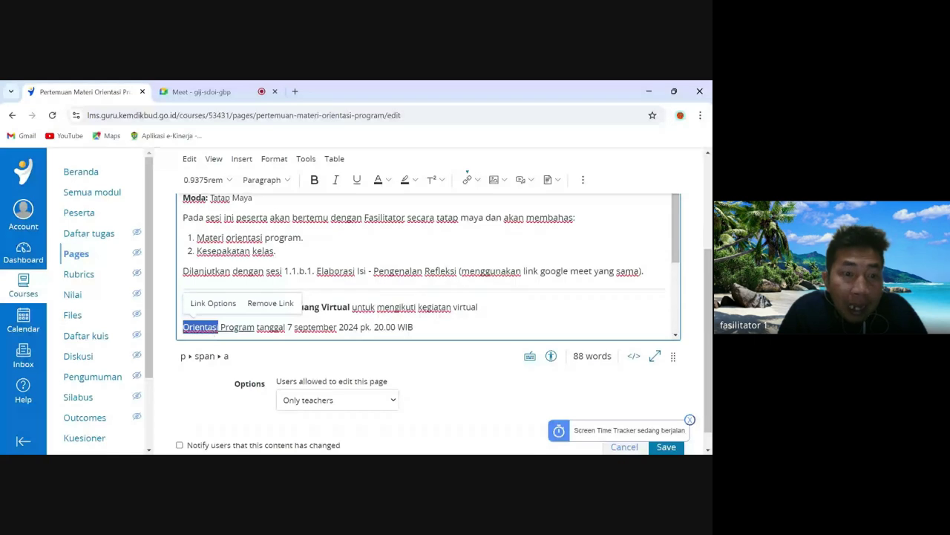
pyautogui.click(170, 329)
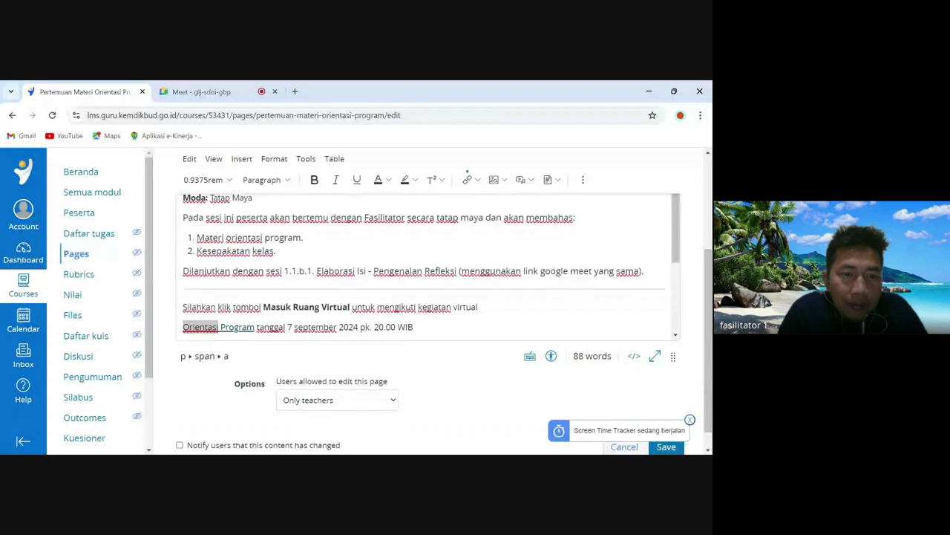
pyautogui.click(241, 329)
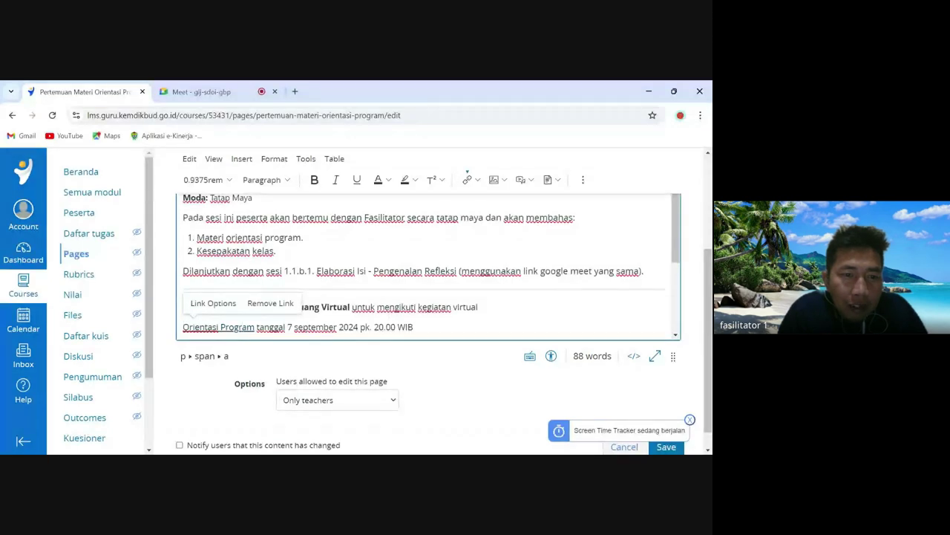
pyautogui.click(164, 334)
pyautogui.click(225, 332)
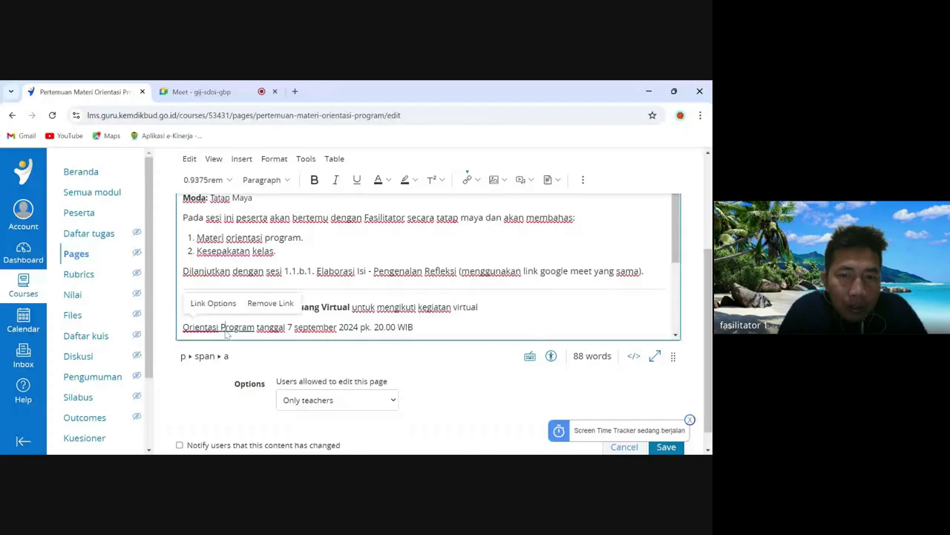
pyautogui.doubleClick(199, 332)
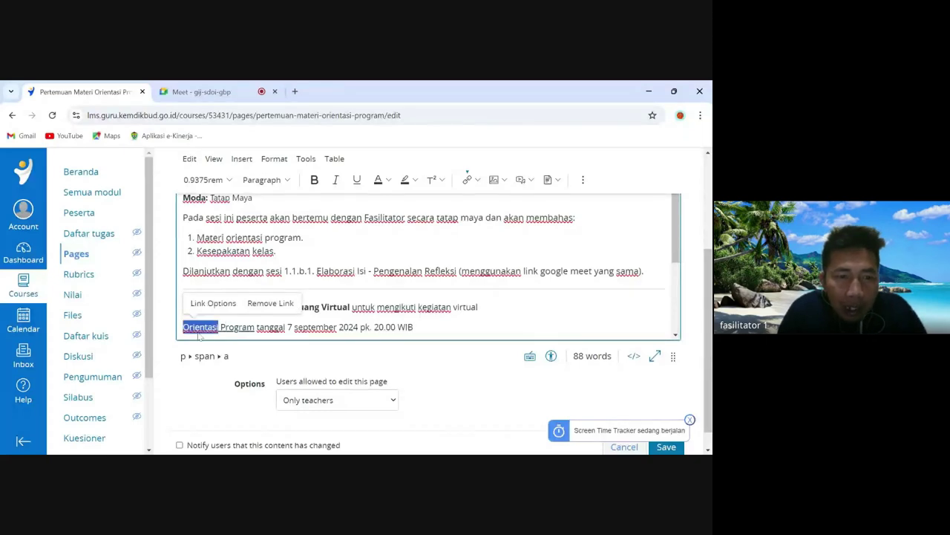
pyautogui.click(213, 303)
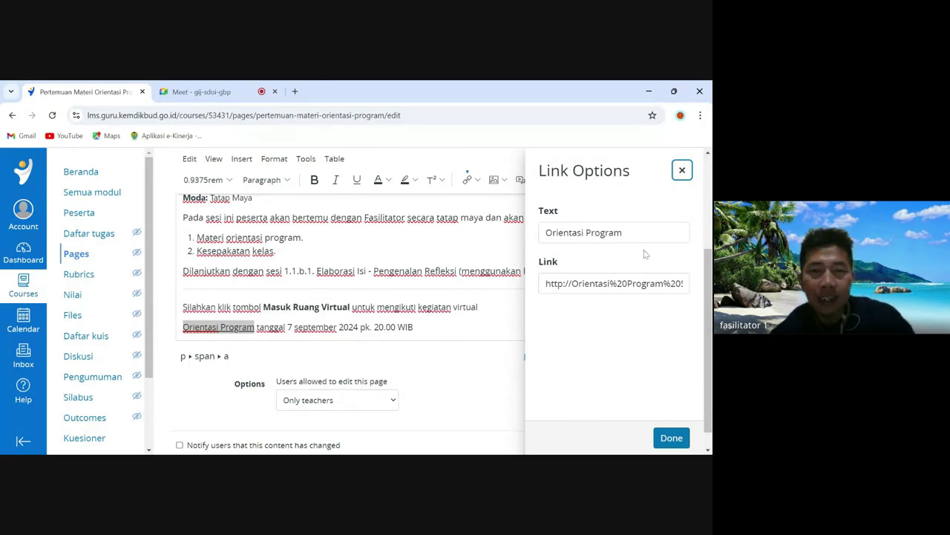
# - Try to set the Orientasi Program link's display text to "KLIK DISINI"
pyautogui.press('Tab')
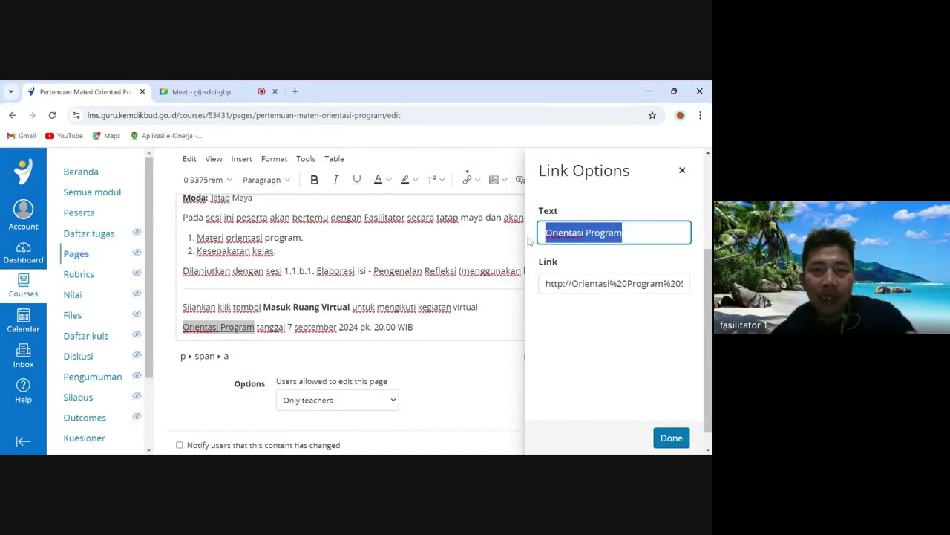
pyautogui.write('KLIK DISINI')
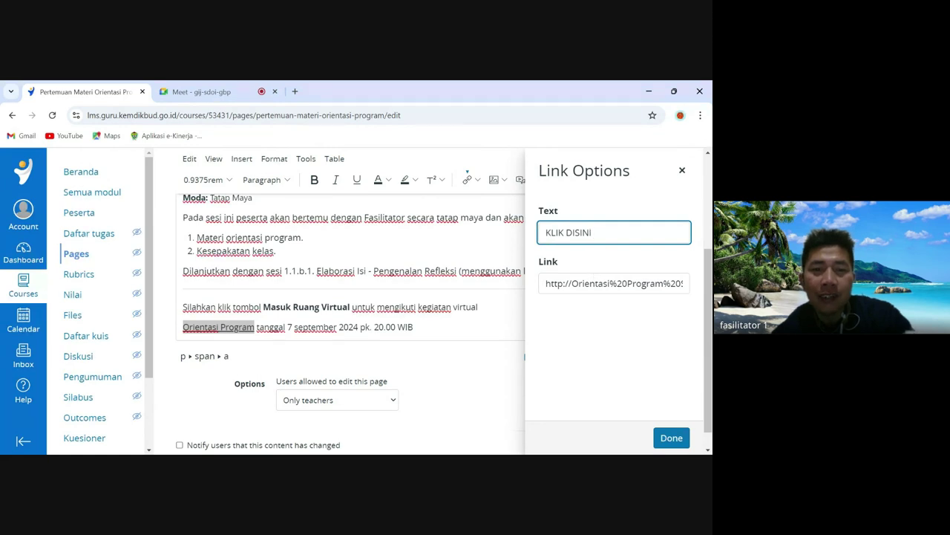
pyautogui.click(589, 283)
pyautogui.doubleClick(640, 283)
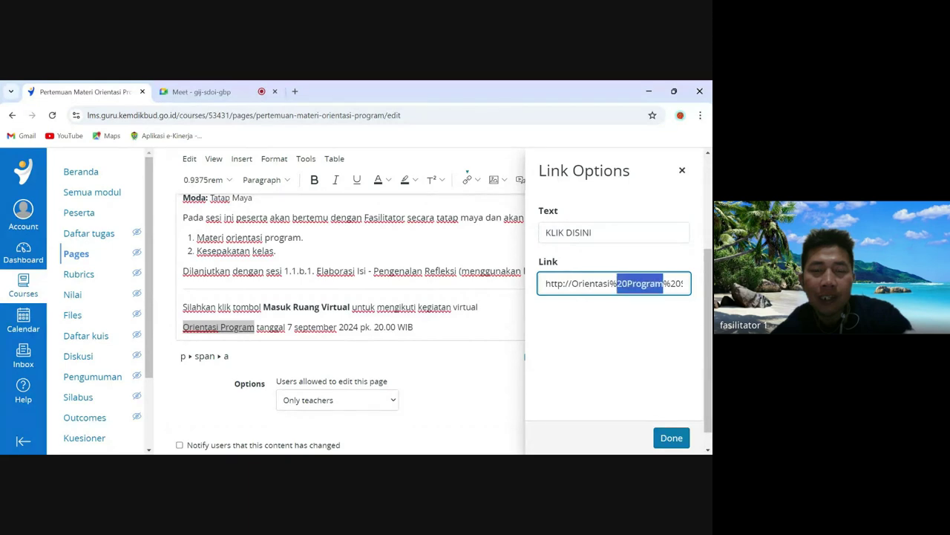
pyautogui.press('Return')
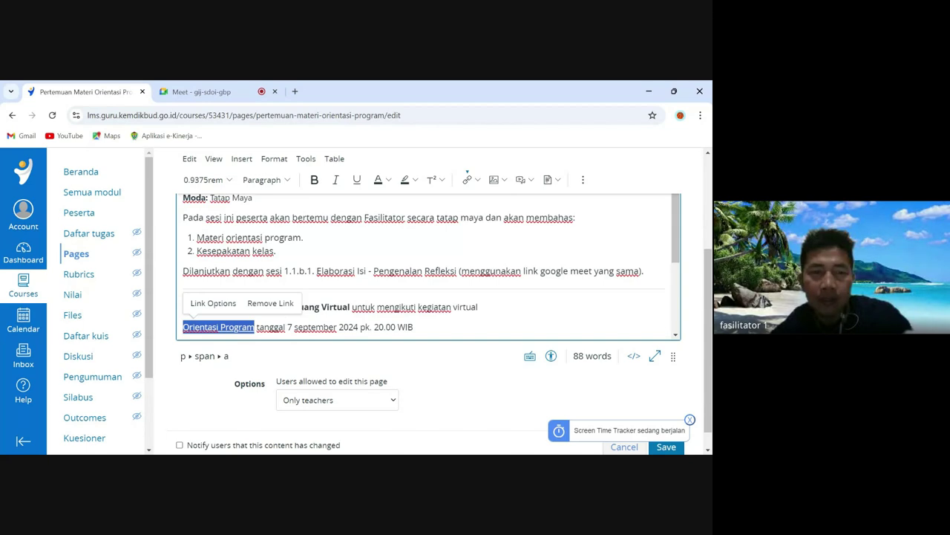
# - Try to replace the web address of the Orientasi Program link in its link options
pyautogui.click(214, 303)
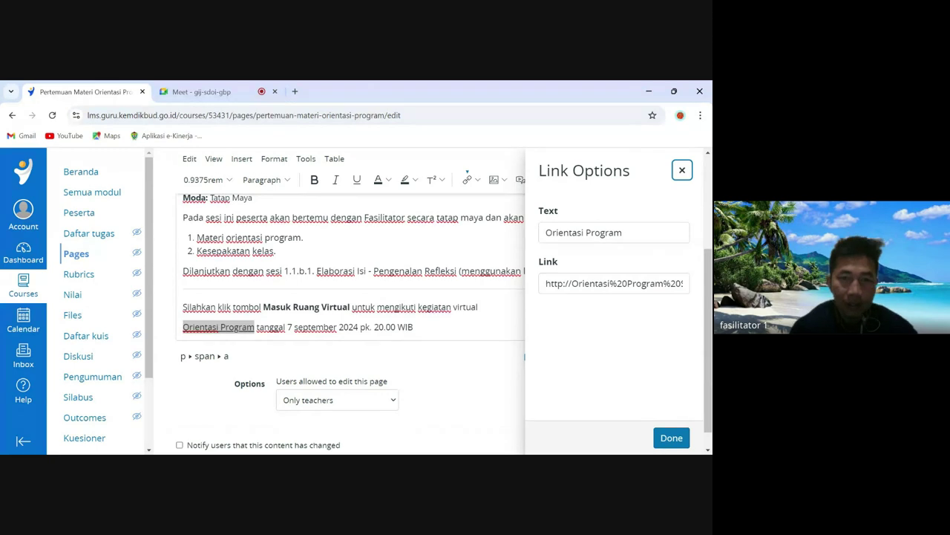
pyautogui.click(643, 283)
pyautogui.hotkey('ctrl', 'a')
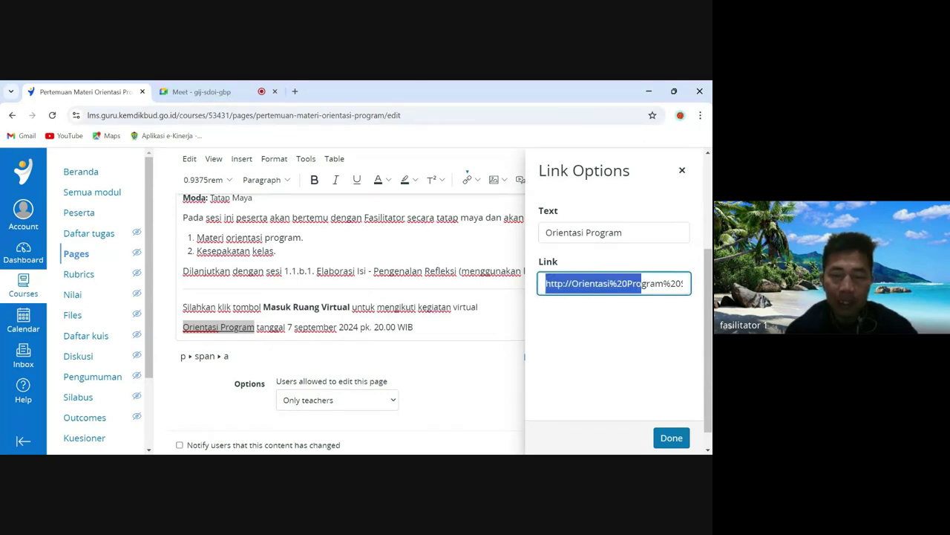
pyautogui.press('Return')
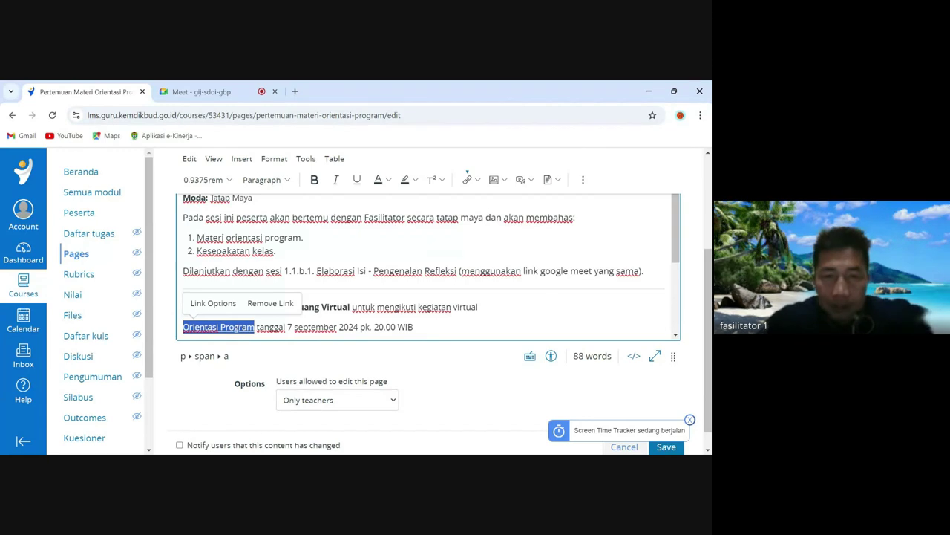
# - Try to overwrite the Orientasi Program link with new text in the page body, and delete the letters entered
pyautogui.click(213, 304)
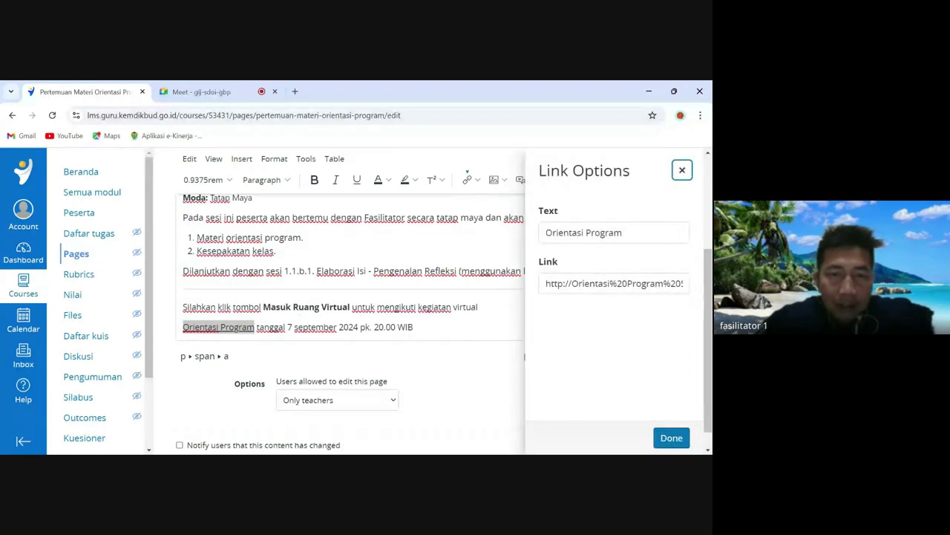
pyautogui.click(622, 232)
pyautogui.press('Escape')
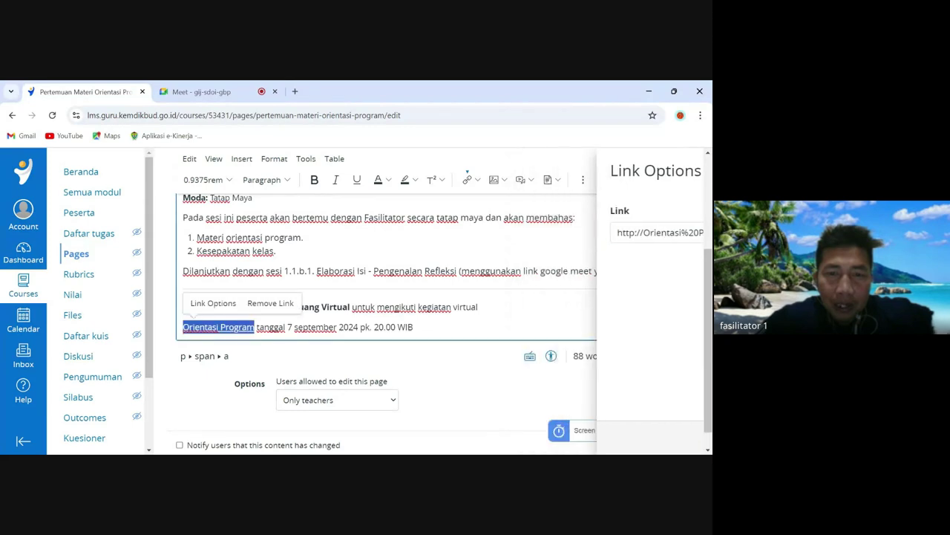
pyautogui.write('Kl')
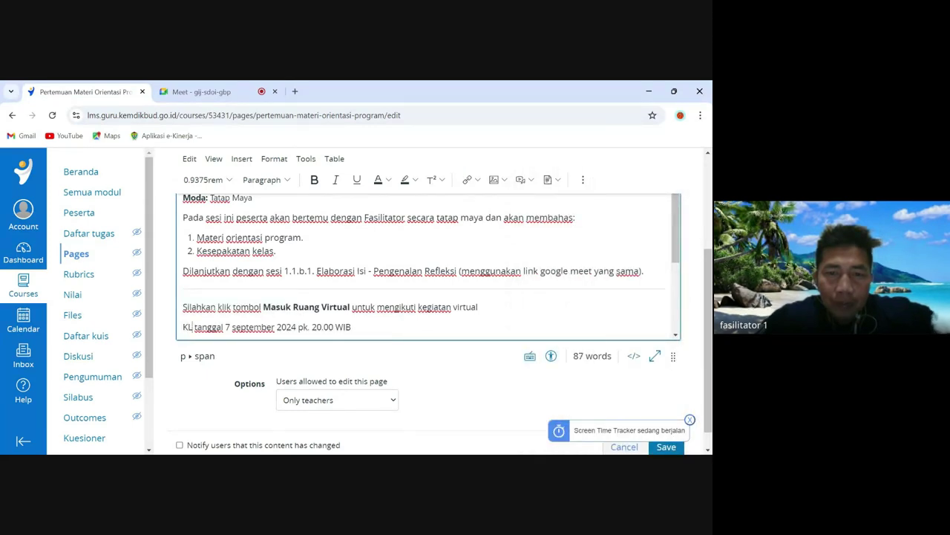
pyautogui.press('BackSpace')
pyautogui.press('BackSpace')
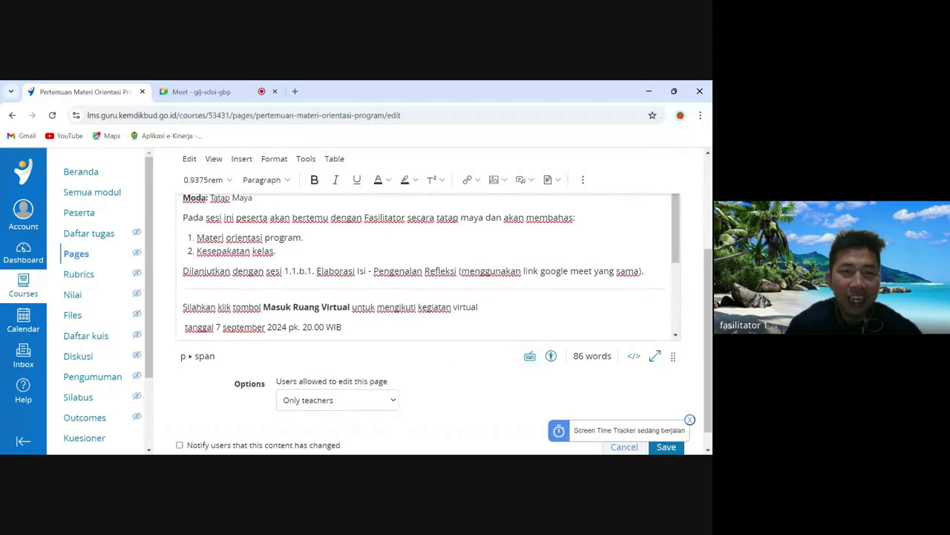
# - Check the rest of the page body and leave the editor without saving the changes
pyautogui.moveTo(675, 222); pyautogui.dragTo(678, 361)
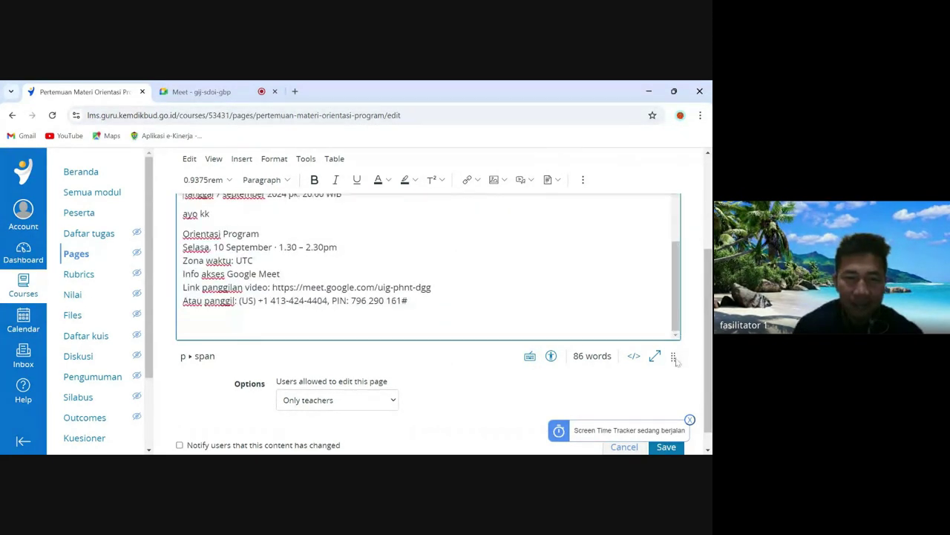
pyautogui.click(640, 447)
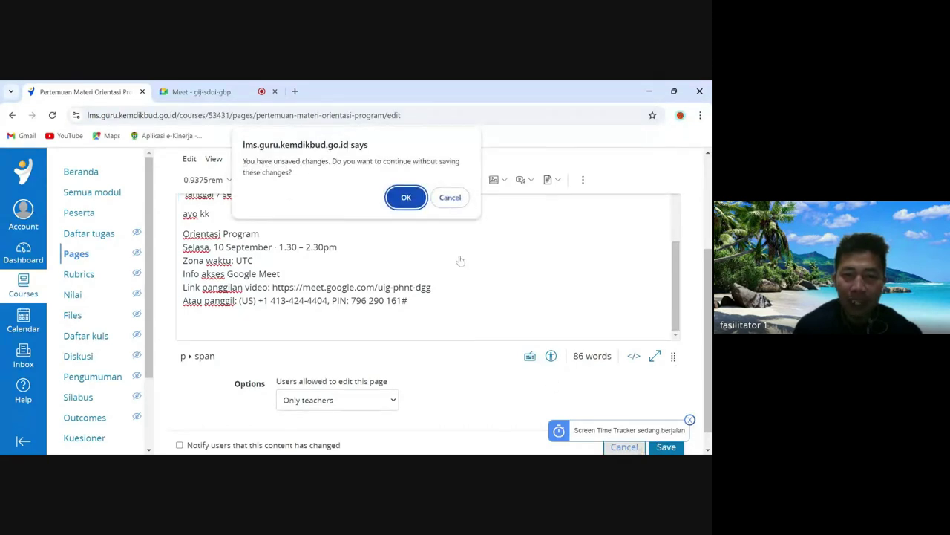
pyautogui.click(406, 197)
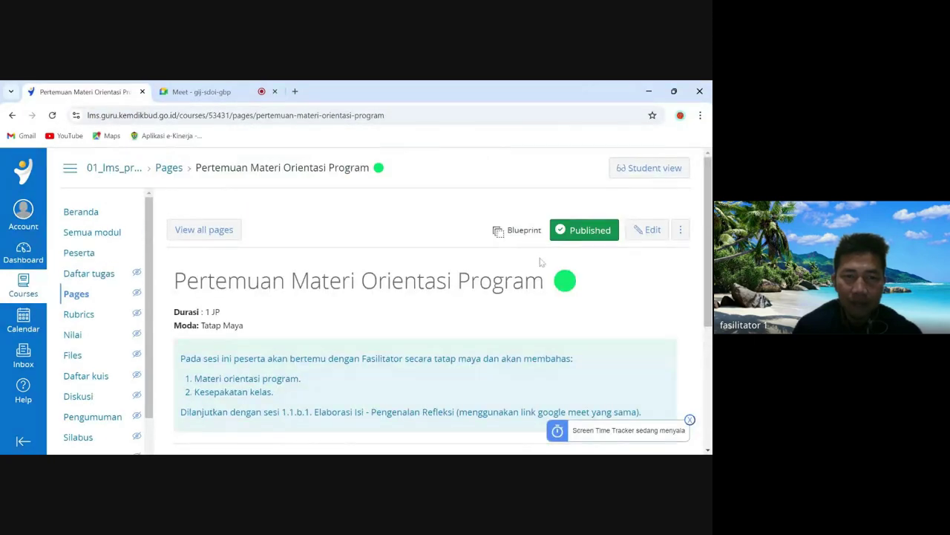
# - Reopen the orientation page for editing and try to change the Orientasi Program link's display text
pyautogui.click(648, 230)
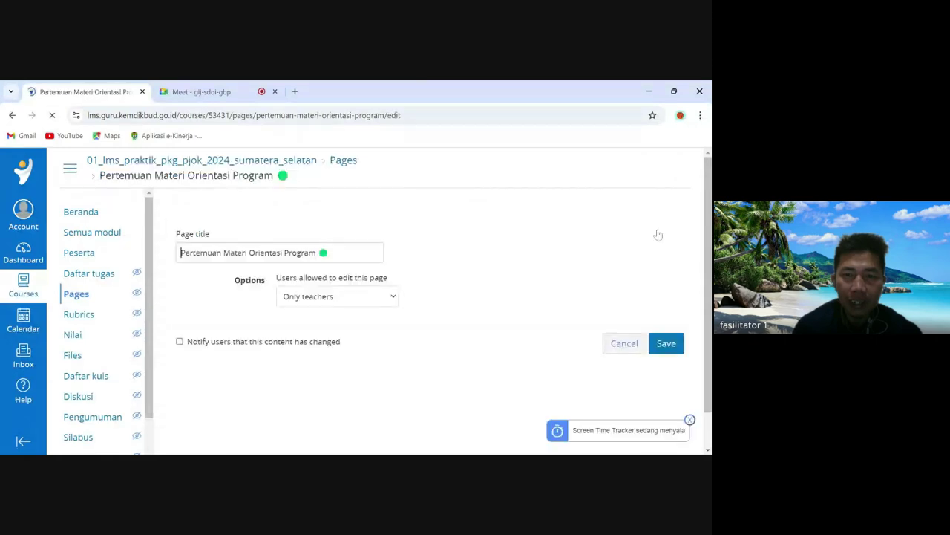
pyautogui.scroll(-3, 657, 235)
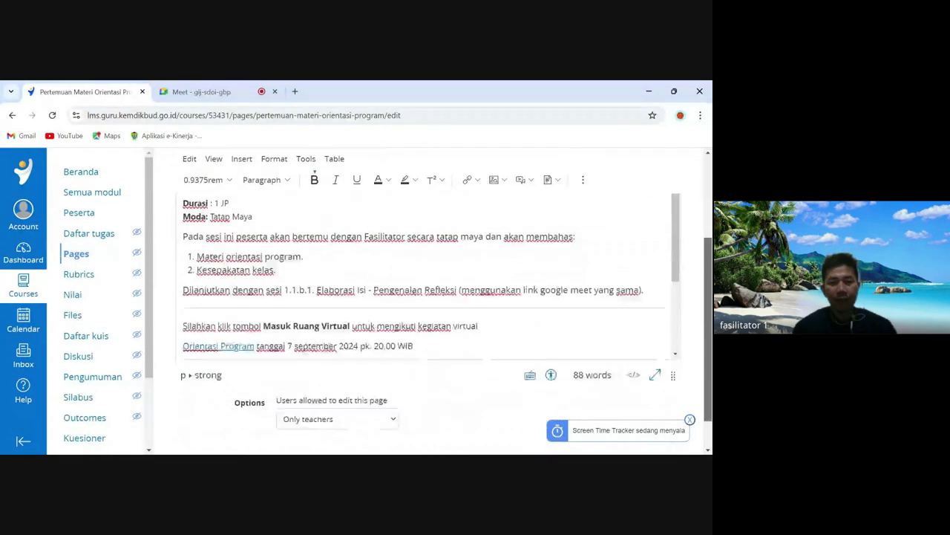
pyautogui.doubleClick(200, 305)
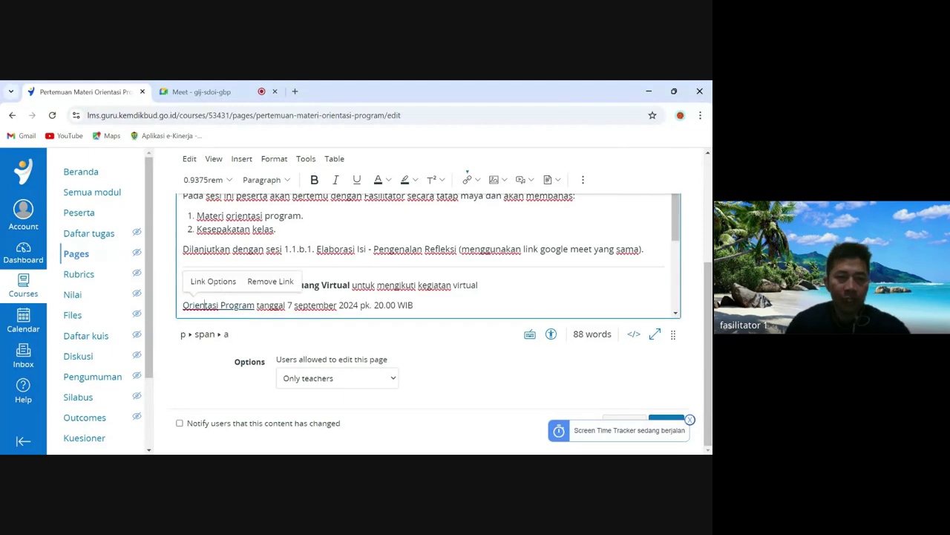
pyautogui.click(214, 281)
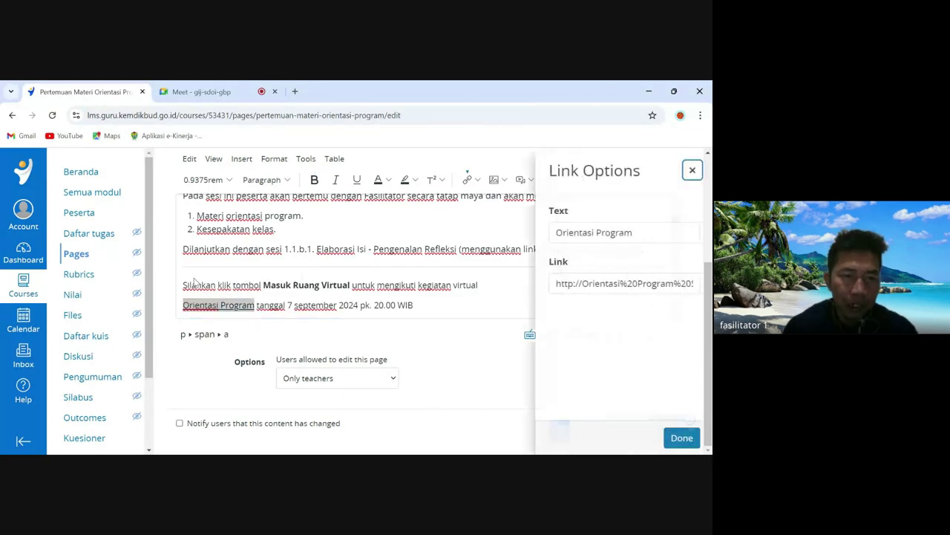
pyautogui.press('Tab')
pyautogui.write('K')
pyautogui.press('Return')
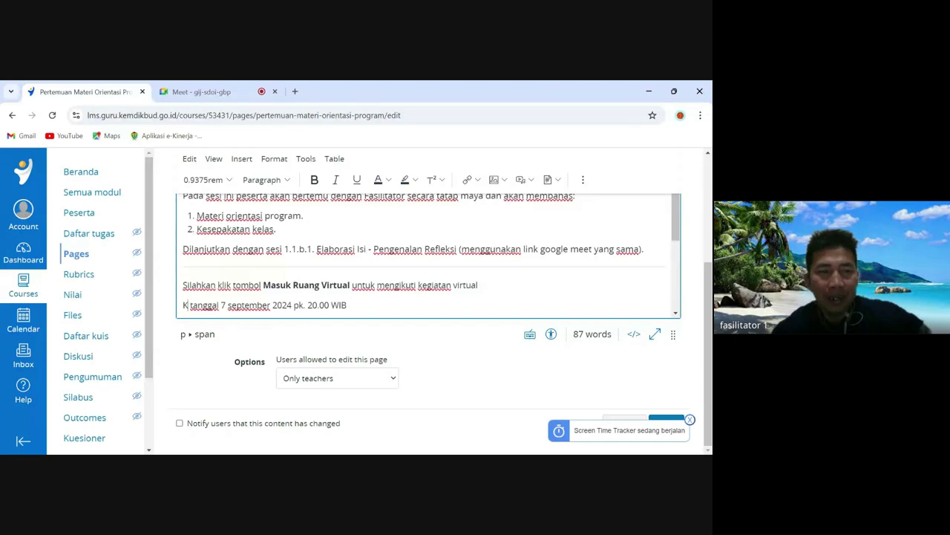
# - Leave the orientation page editor without saving the unwanted edits, and reopen the page for editing
pyautogui.moveTo(678, 235); pyautogui.dragTo(678, 319)
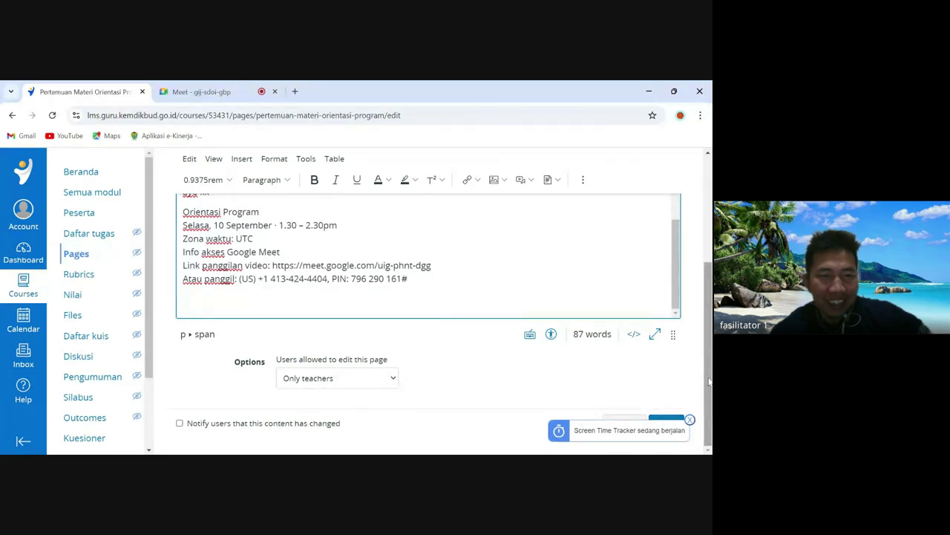
pyautogui.click(617, 420)
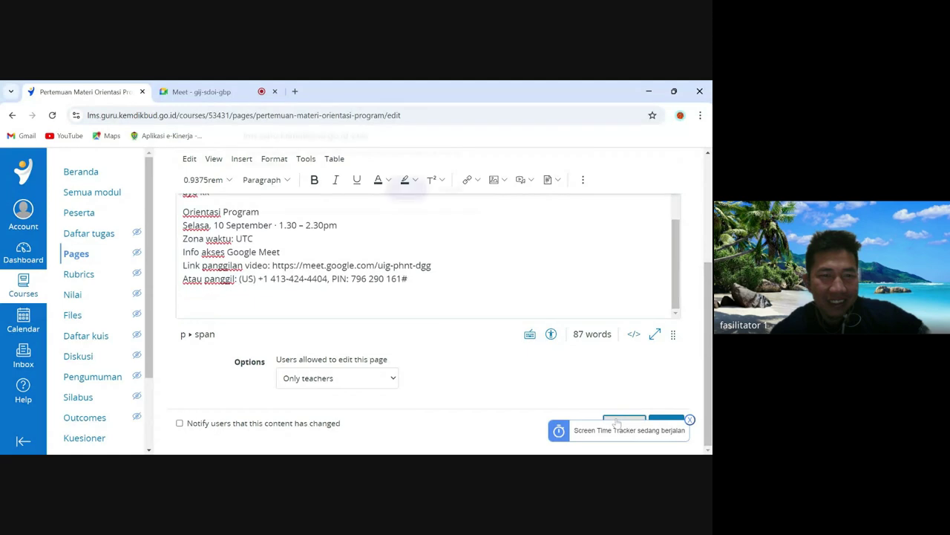
pyautogui.click(408, 198)
pyautogui.click(642, 231)
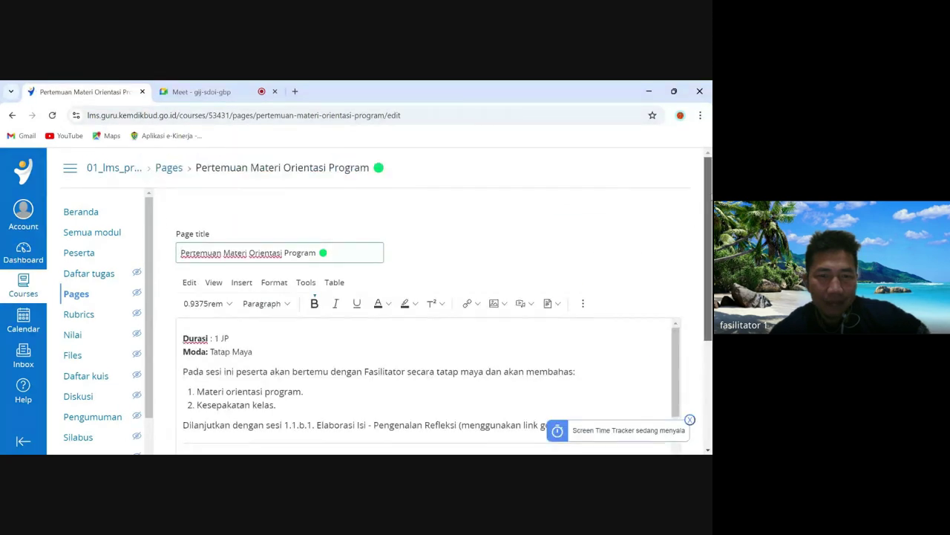
# - Try to set the Orientasi Program link's display text to "KLIK DISINI" in its link options
pyautogui.scroll(-3, 427, 312)
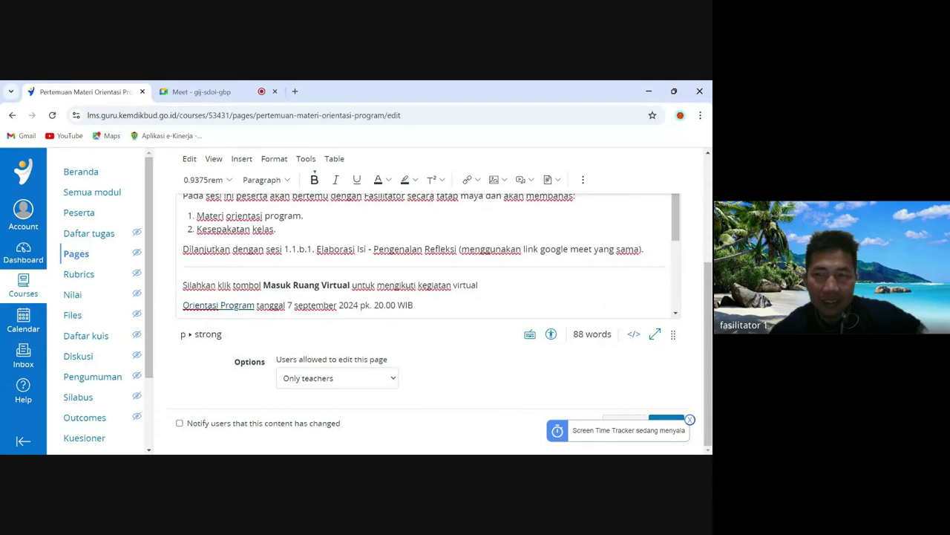
pyautogui.doubleClick(197, 306)
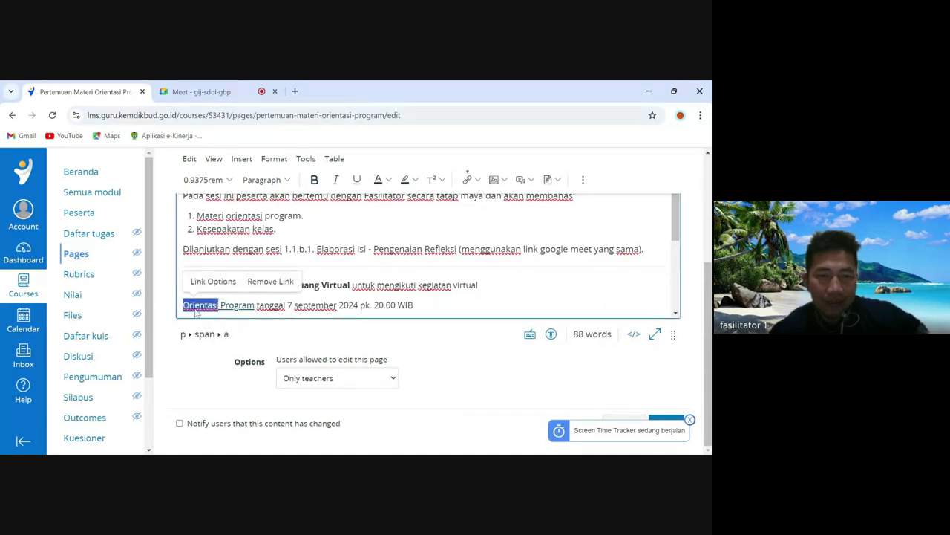
pyautogui.click(214, 280)
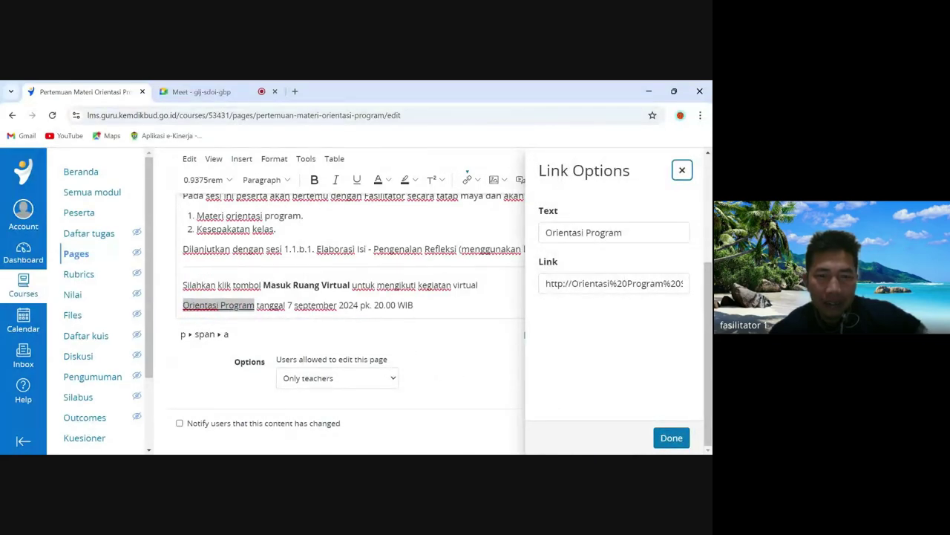
pyautogui.click(622, 232)
pyautogui.press('BackSpace')
pyautogui.press('BackSpace')
pyautogui.press('BackSpace')
pyautogui.press('BackSpace')
pyautogui.press('BackSpace')
pyautogui.press('BackSpace')
pyautogui.press('BackSpace')
pyautogui.press('BackSpace')
pyautogui.press('BackSpace')
pyautogui.press('BackSpace')
pyautogui.press('BackSpace')
pyautogui.press('BackSpace')
pyautogui.press('BackSpace')
pyautogui.press('BackSpace')
pyautogui.press('BackSpace')
pyautogui.write('KLIK DISINI')
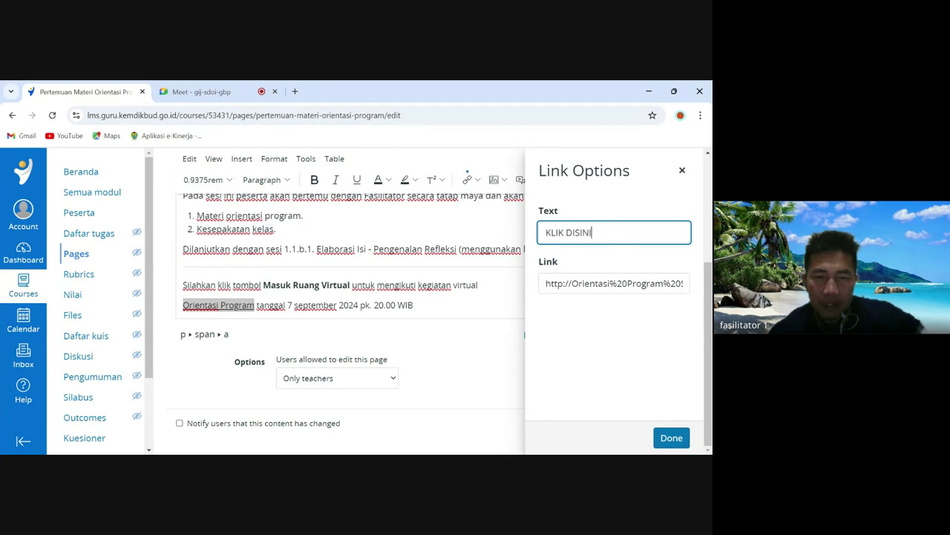
# - Try to replace the link's existing web address with the copied one and submit the link options
pyautogui.press('Tab')
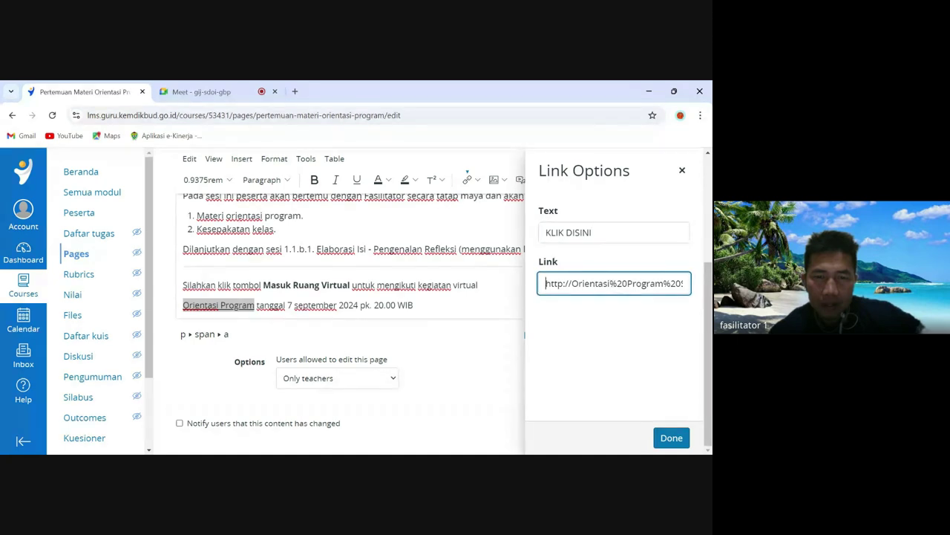
pyautogui.hotkey('ctrl', 'a')
pyautogui.hotkey('ctrl', 'v')
pyautogui.press('Return')
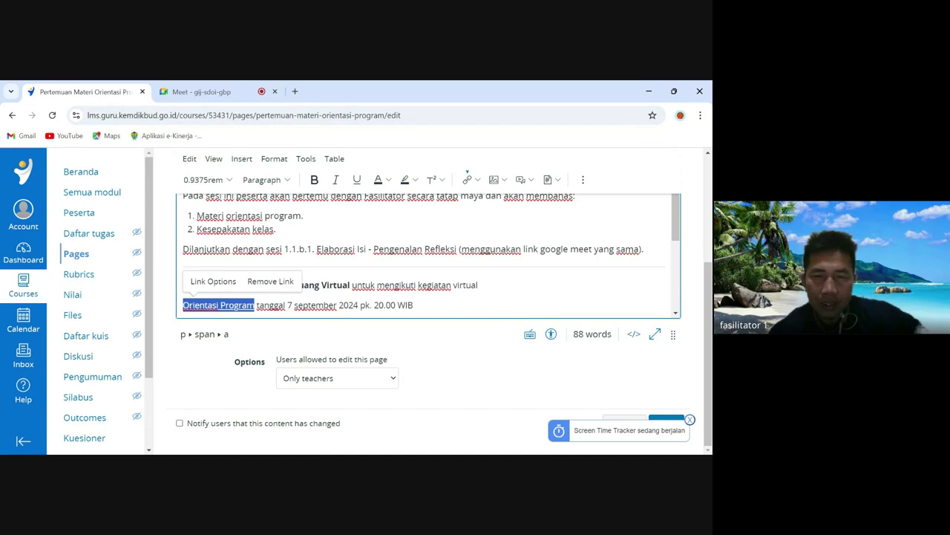
pyautogui.click(213, 281)
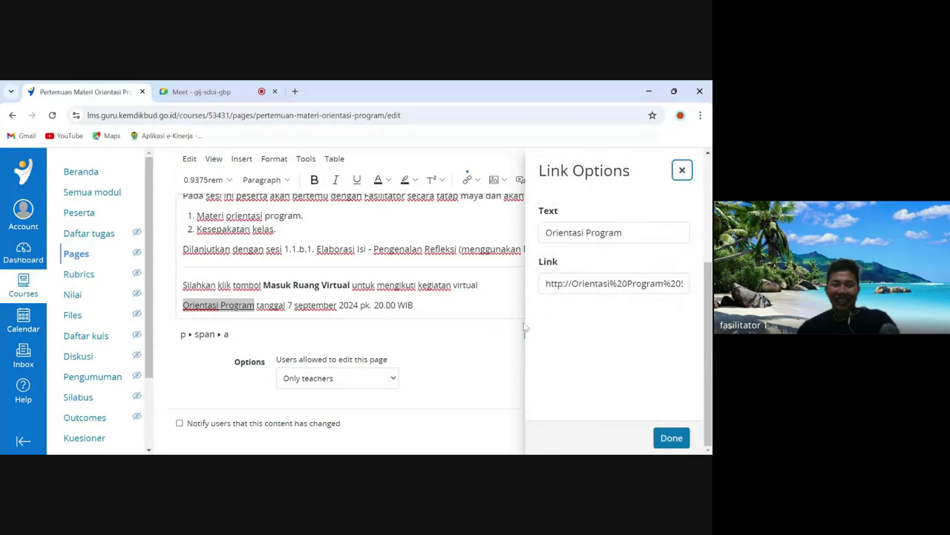
pyautogui.moveTo(548, 283); pyautogui.dragTo(710, 285)
pyautogui.press('Escape')
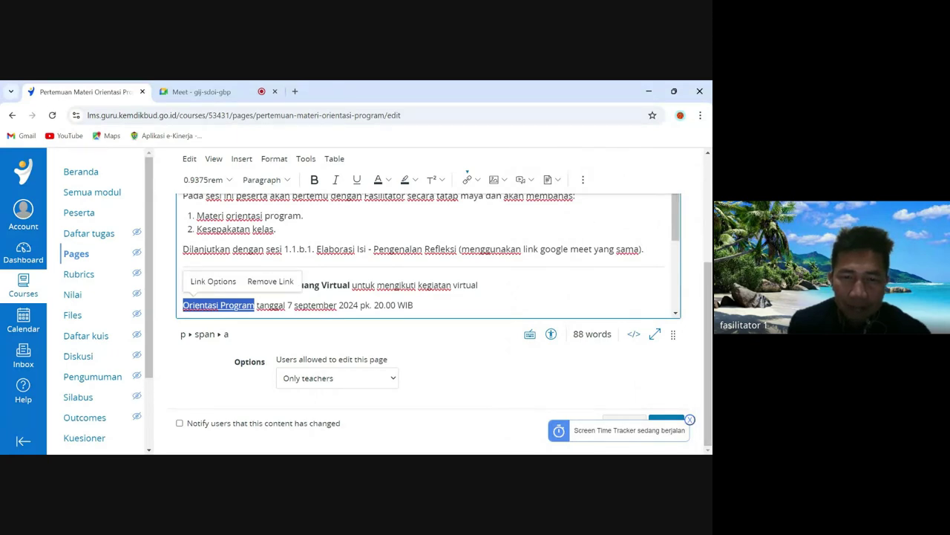
pyautogui.click(213, 281)
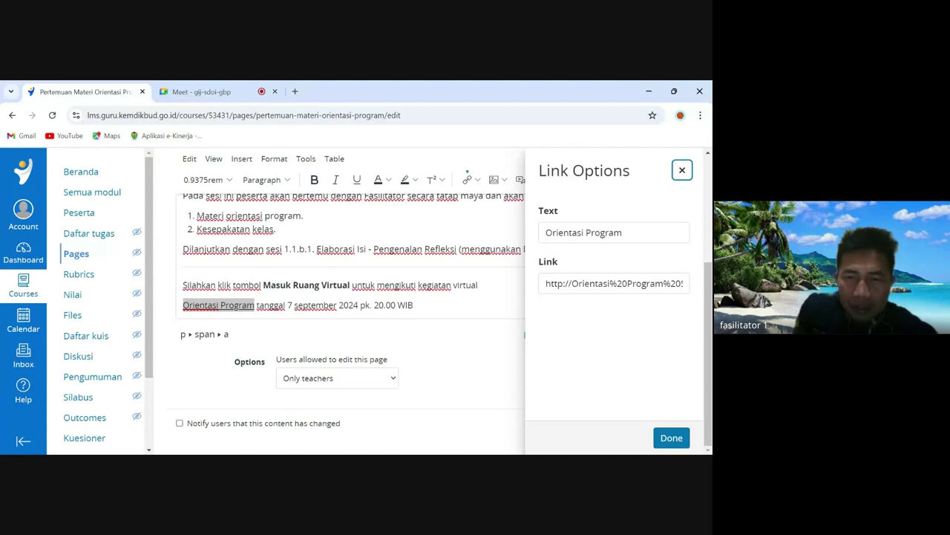
pyautogui.click(557, 283)
pyautogui.press('BackSpace')
pyautogui.press('BackSpace')
pyautogui.press('BackSpace')
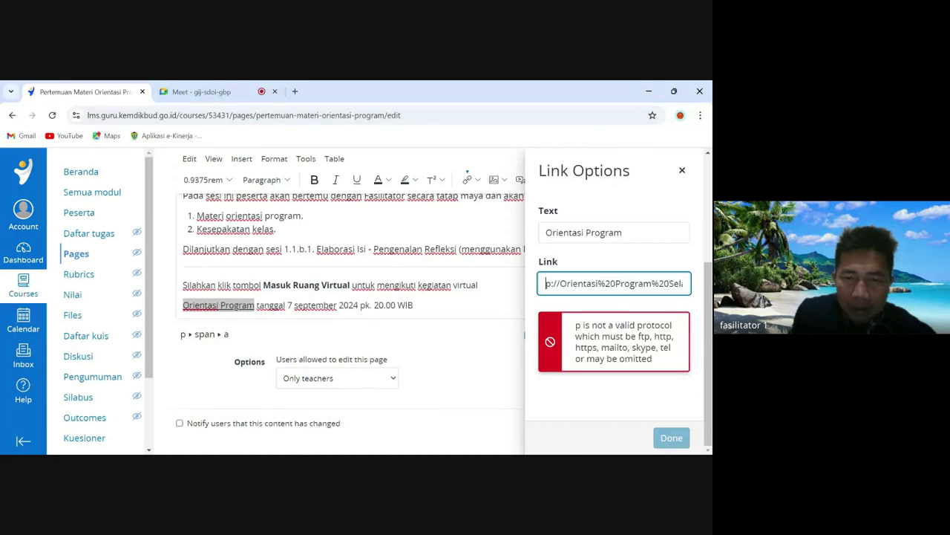
pyautogui.hotkey('ctrl', 'a')
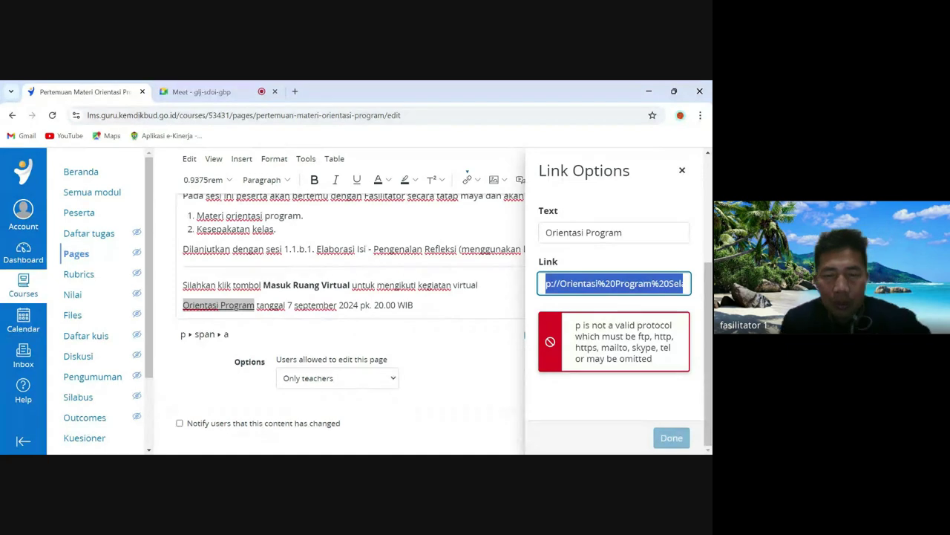
pyautogui.press('BackSpace')
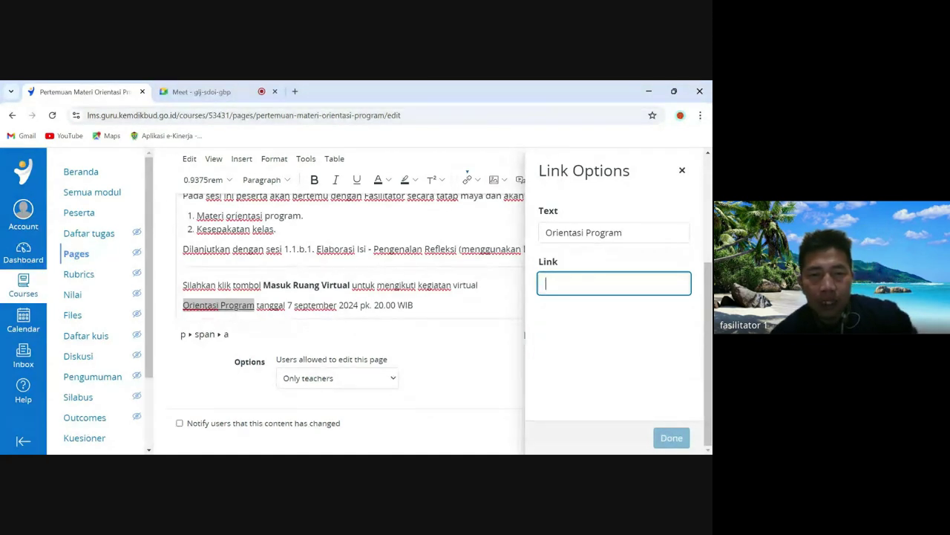
pyautogui.write('https://meet.google.com/gij-sdoi-gbp?pli=1')
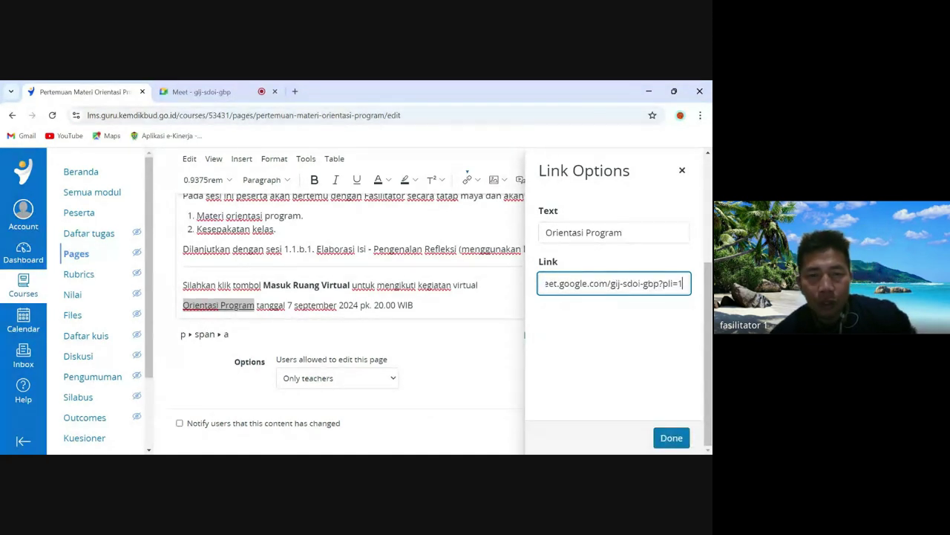
pyautogui.click(613, 232)
pyautogui.press('Return')
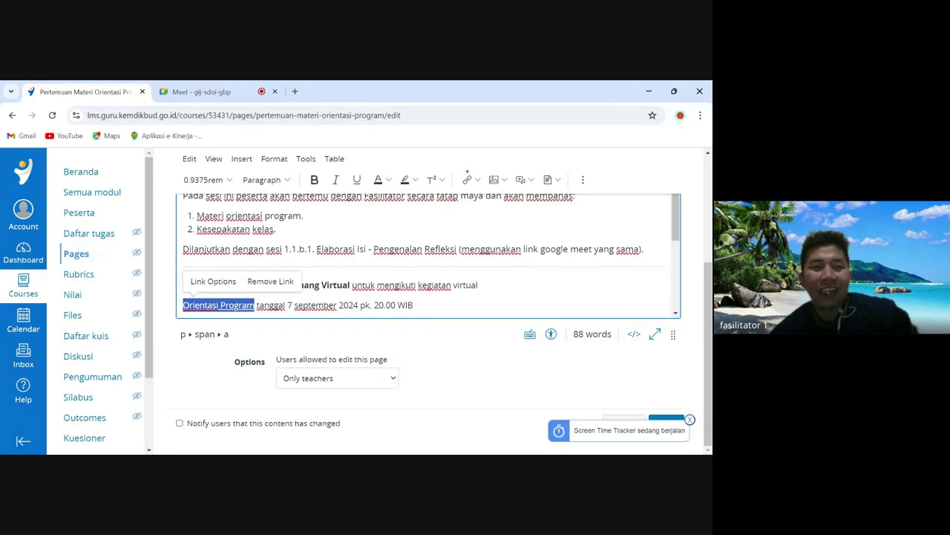
pyautogui.click(213, 281)
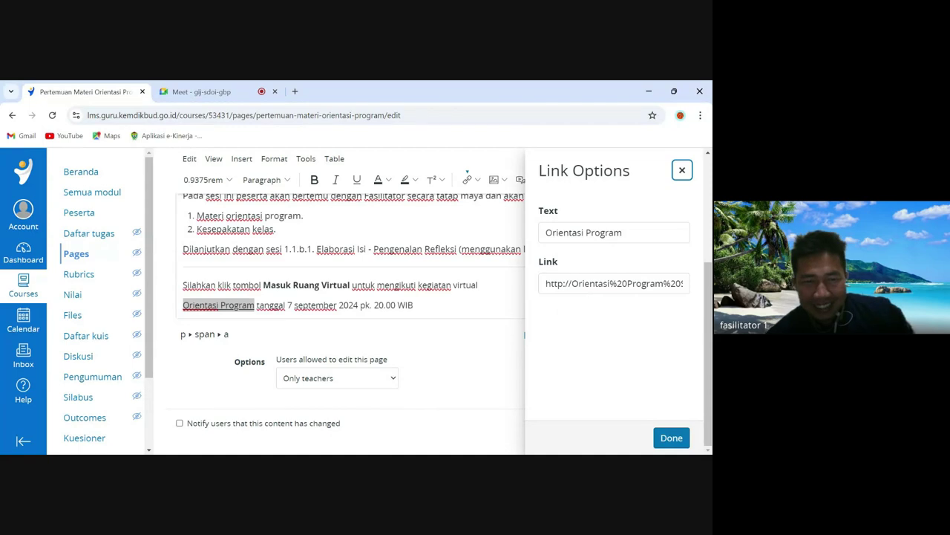
pyautogui.click(614, 283)
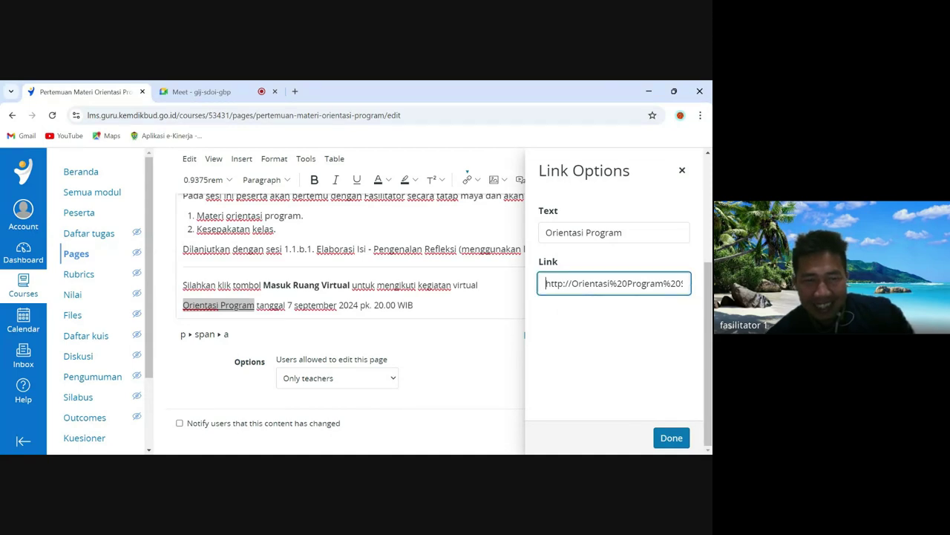
pyautogui.hotkey('ctrl', 'a')
pyautogui.hotkey('ctrl', 'v')
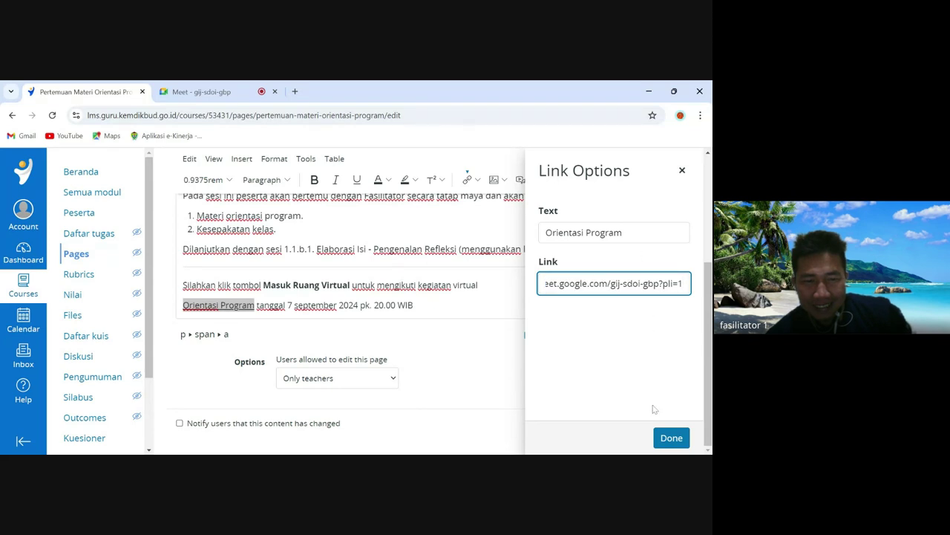
pyautogui.click(672, 438)
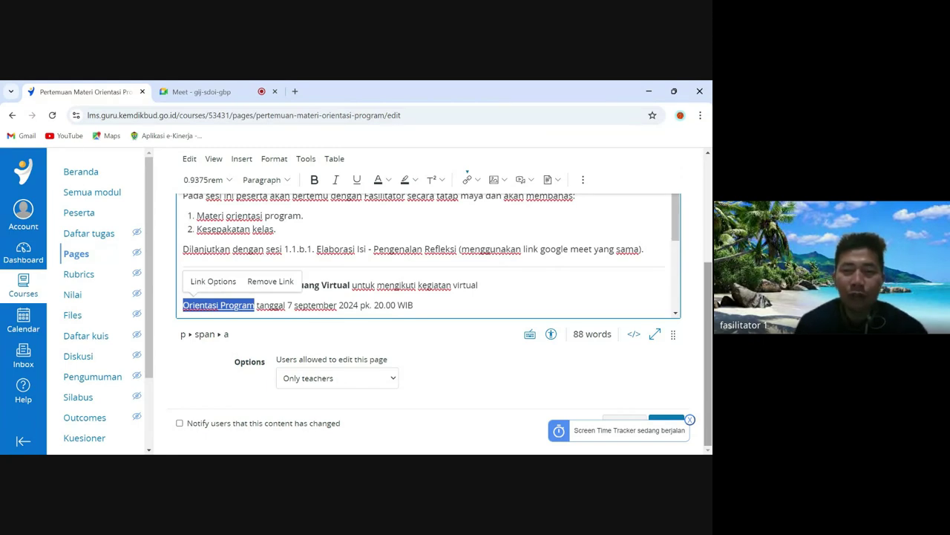
# - Save the Pertemuan Materi Orientasi Program page, overwriting the other changes made since editing began
pyautogui.scroll(3, 429, 297)
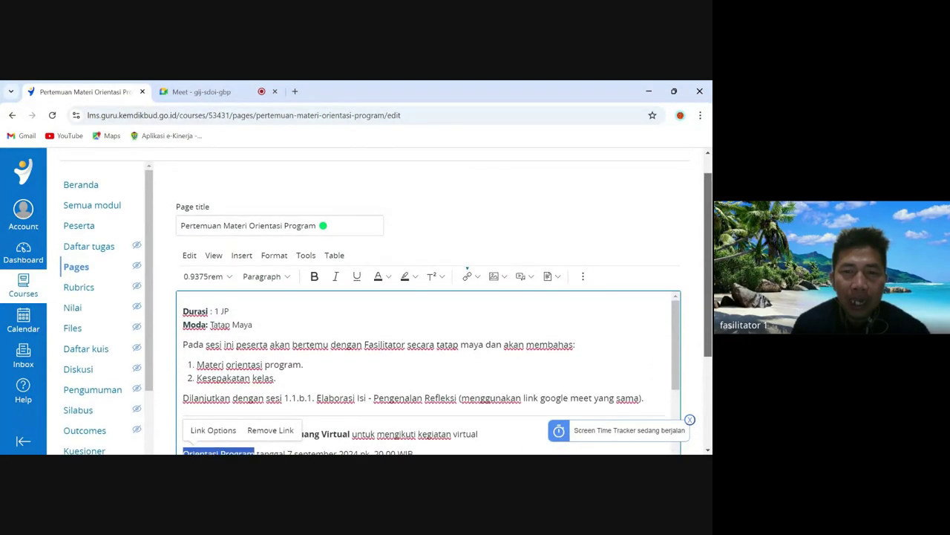
pyautogui.scroll(-2, 429, 297)
pyautogui.scroll(-2, 429, 297)
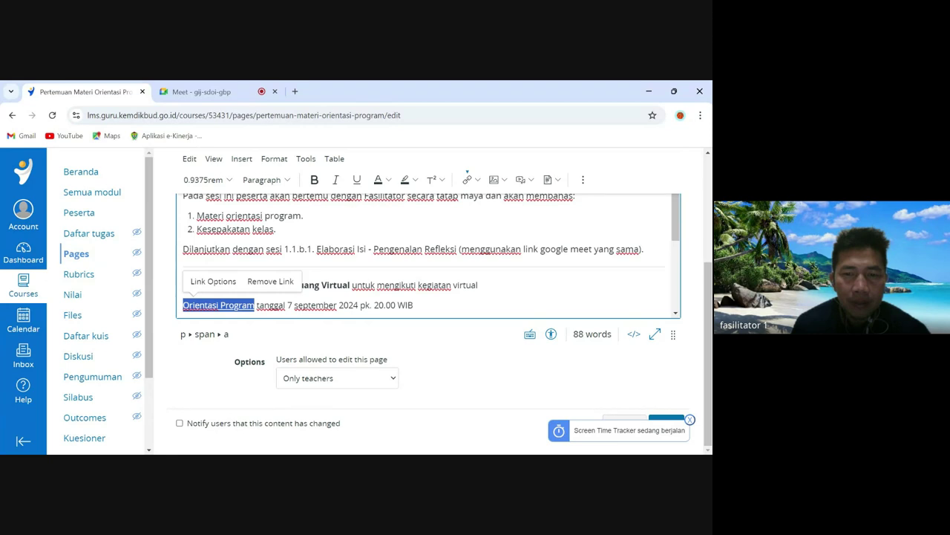
pyautogui.click(674, 421)
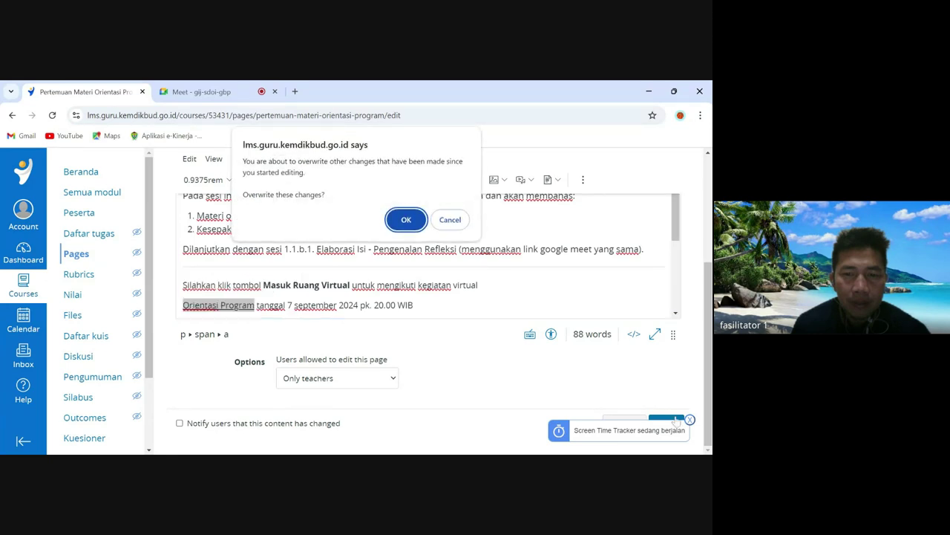
pyautogui.click(407, 220)
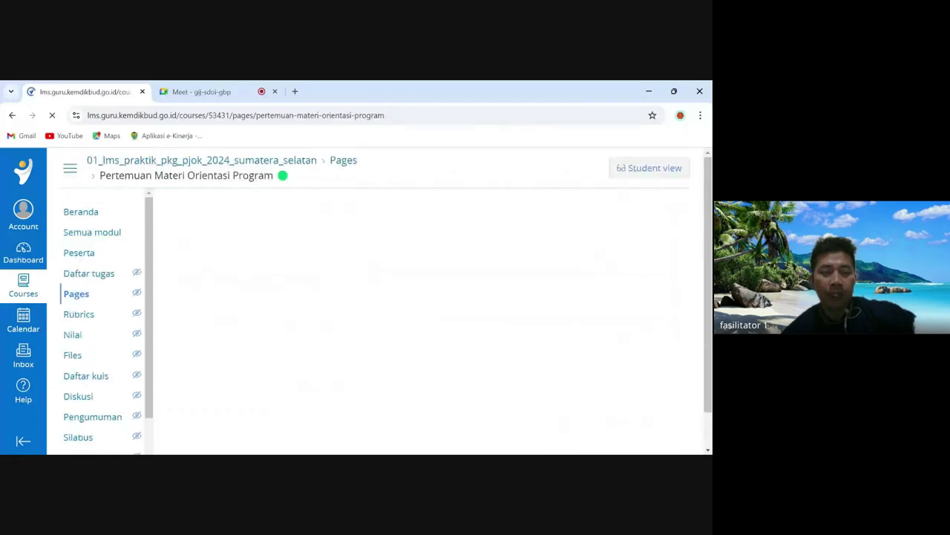
# - Review the saved page from its title down to the Orientasi Program link and meeting details
pyautogui.scroll(-3, 710, 259)
pyautogui.scroll(-1, 711, 401)
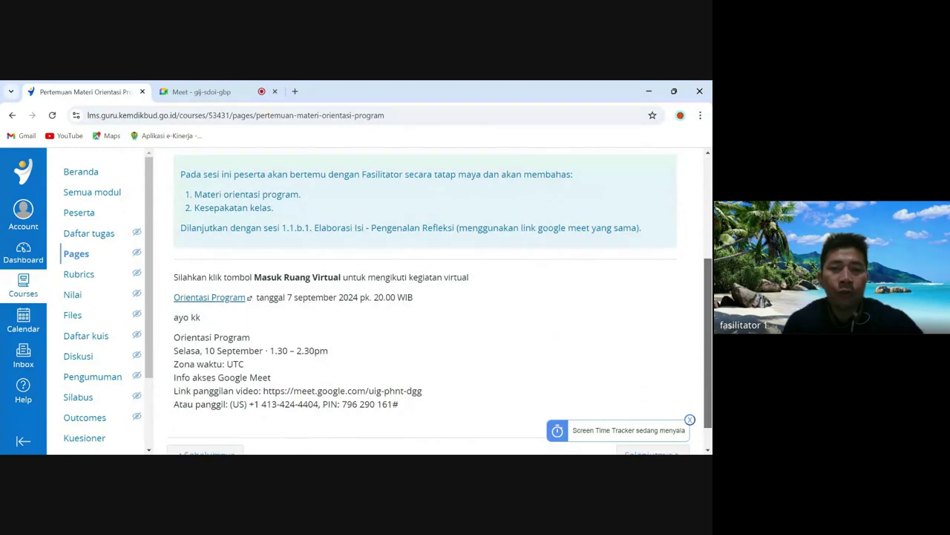
pyautogui.scroll(1, 711, 398)
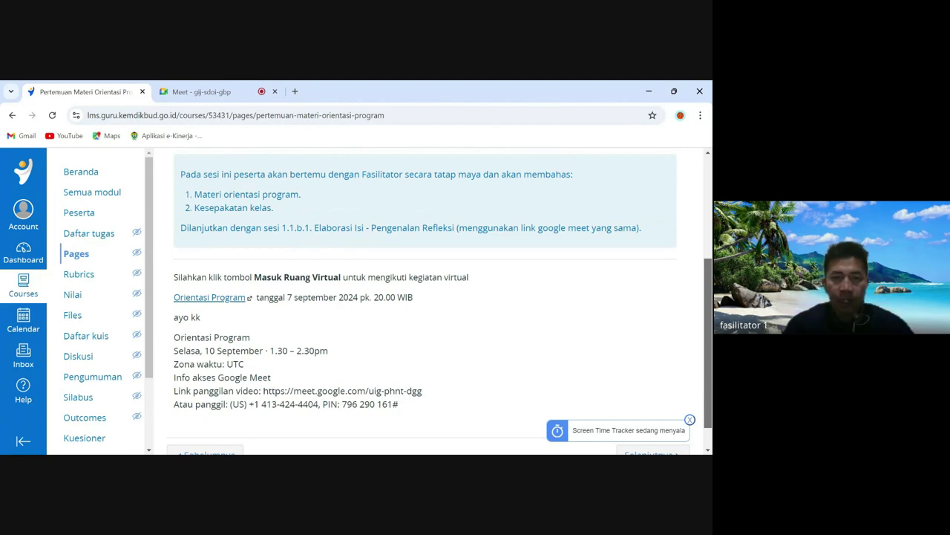
pyautogui.scroll(4, 424, 301)
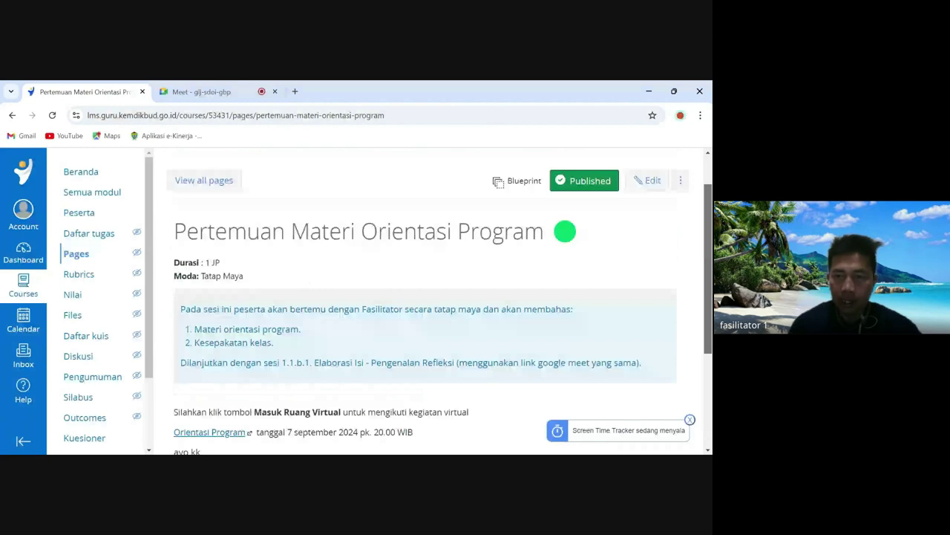
pyautogui.scroll(1, 425, 300)
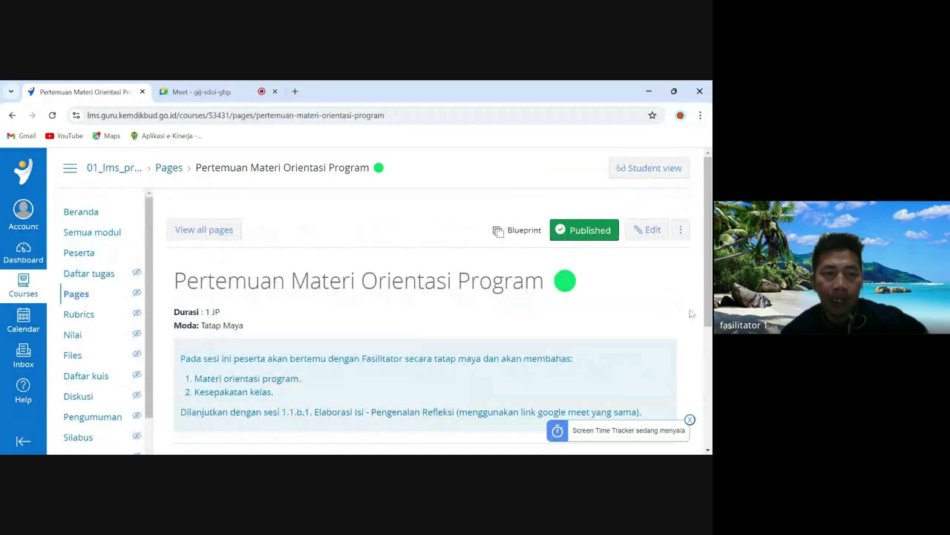
pyautogui.scroll(-1, 706, 319)
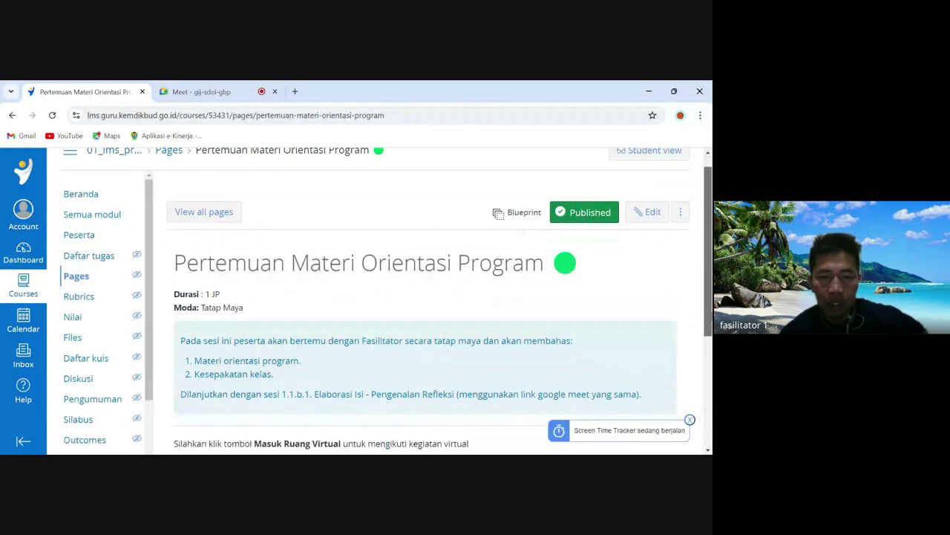
pyautogui.scroll(-1, 709, 336)
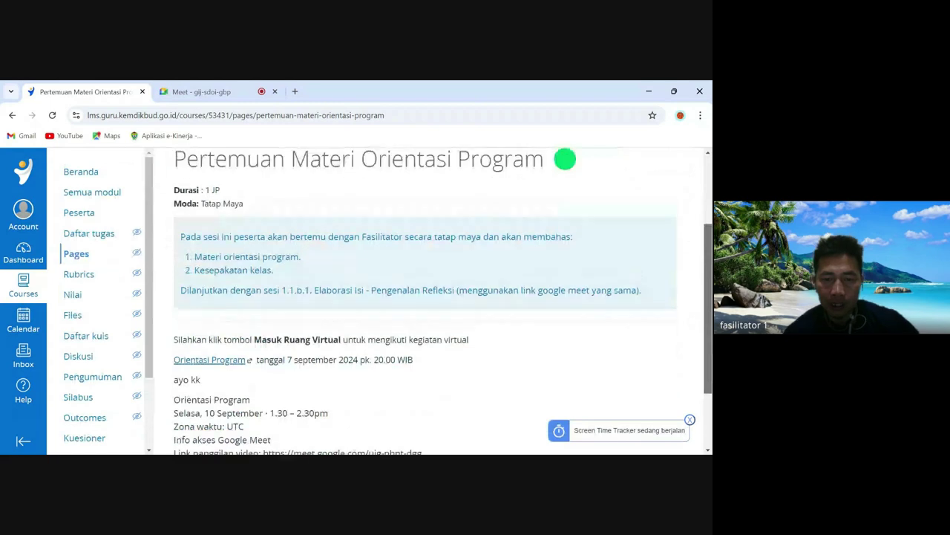
pyautogui.scroll(2, 709, 337)
# - Switch to the Google Meet call and stop presenting the screen
pyautogui.click(227, 93)
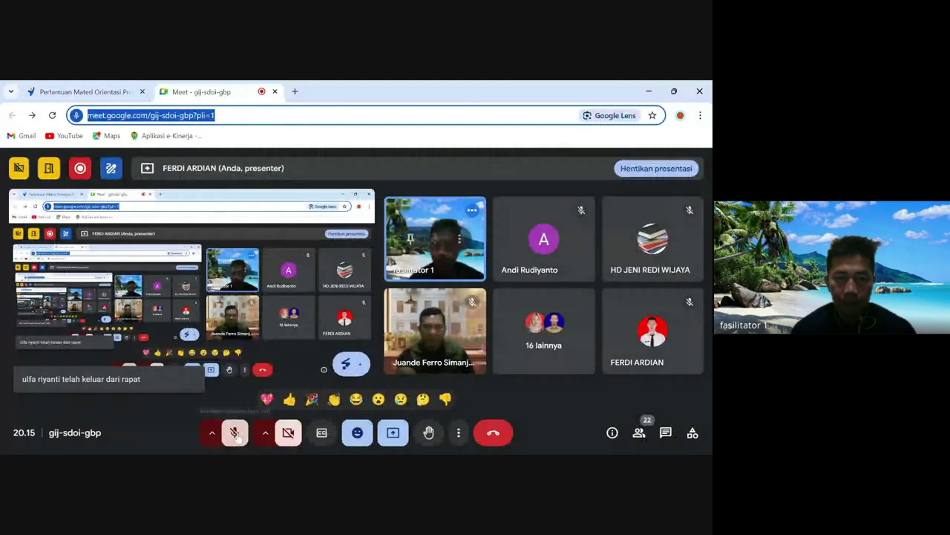
pyautogui.click(398, 438)
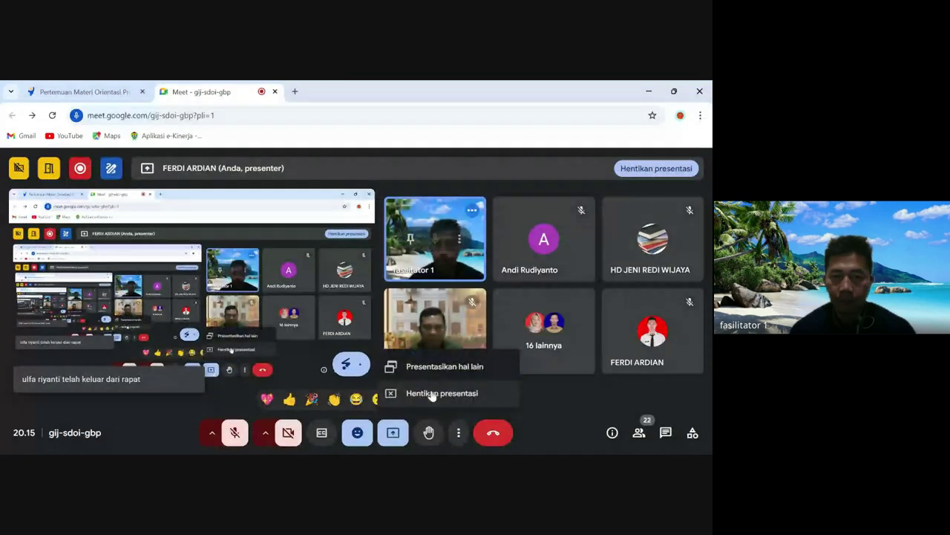
pyautogui.click(432, 393)
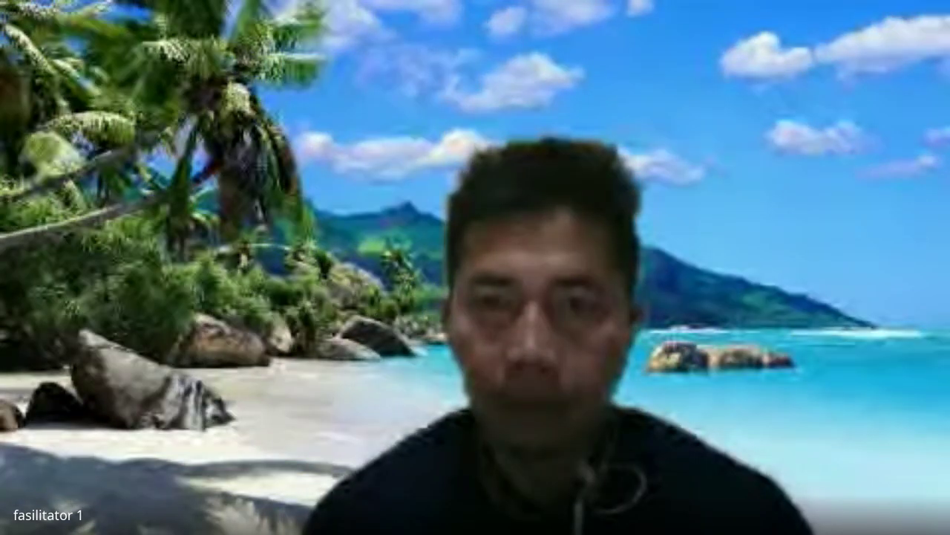
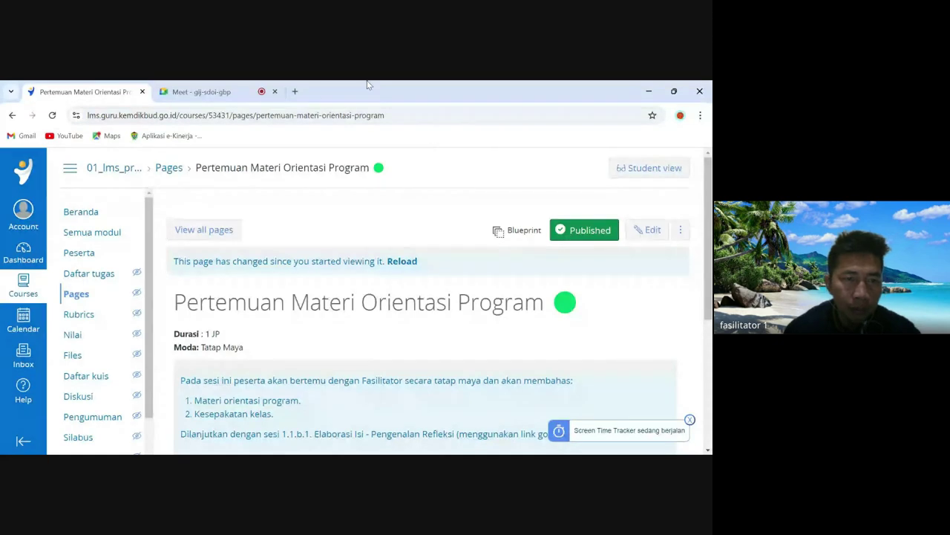
# - Open the 1.1.b.2. Elaborasi Isi - Framework dan Model-model Refleksi page from the course's list of all modules
pyautogui.click(112, 233)
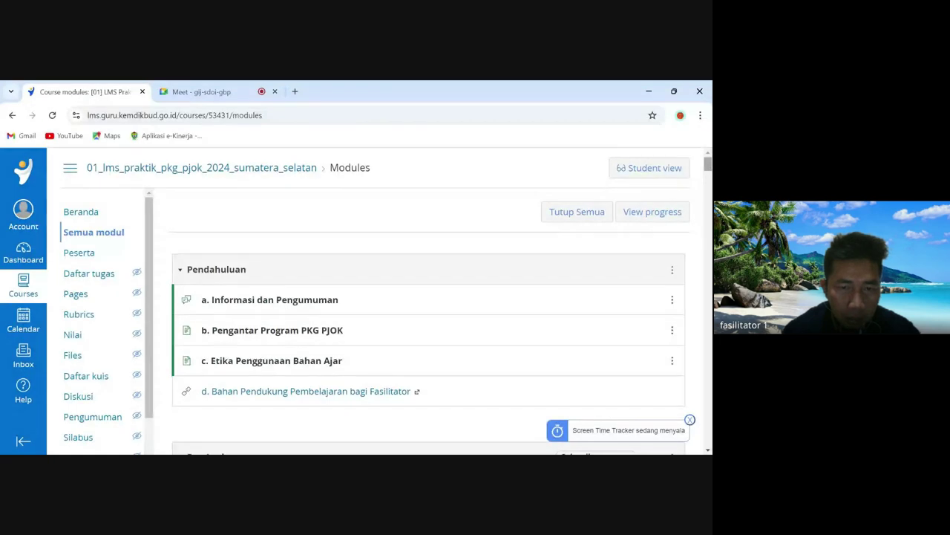
pyautogui.click(709, 192)
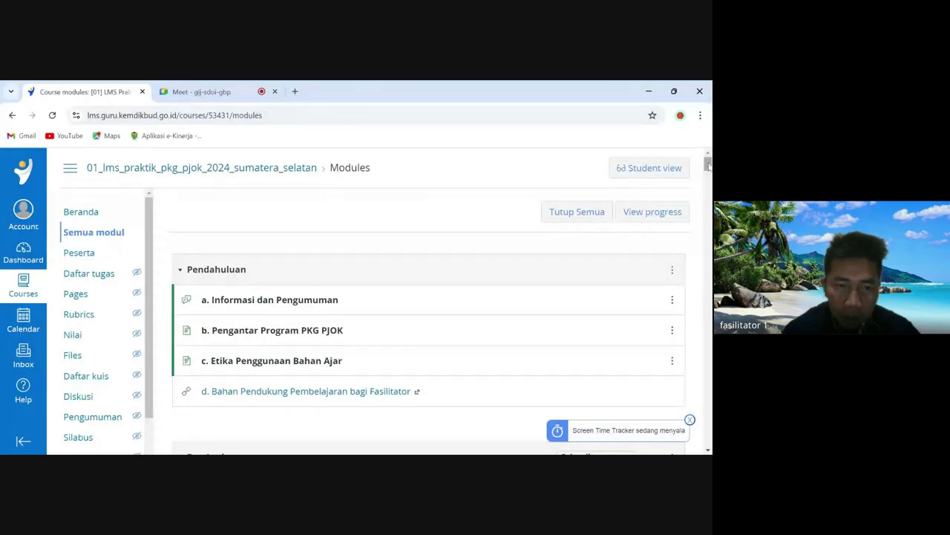
pyautogui.moveTo(709, 192); pyautogui.dragTo(709, 207)
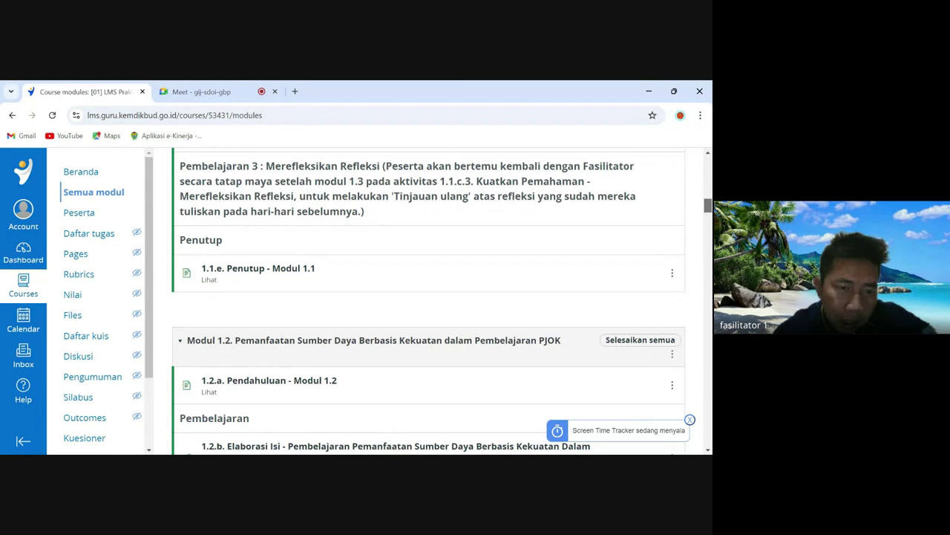
pyautogui.scroll(3, 428, 301)
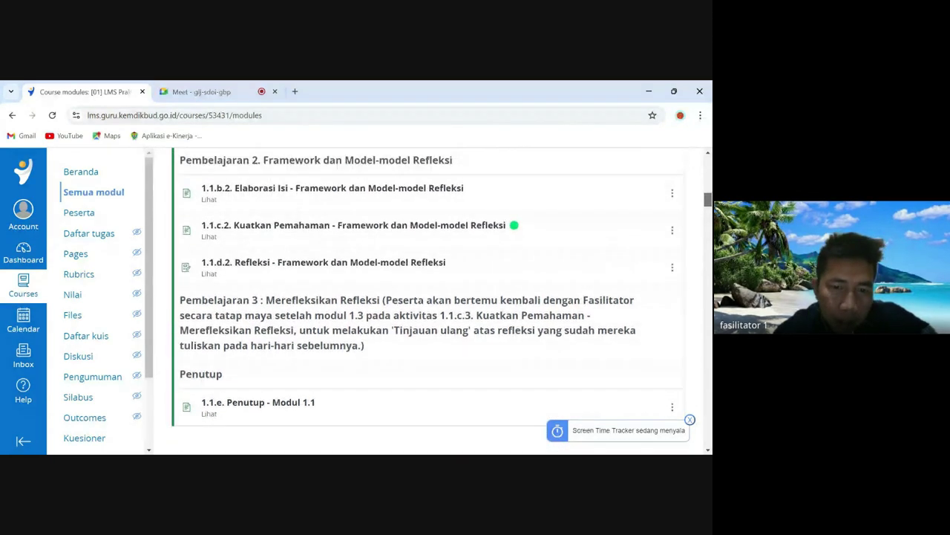
pyautogui.scroll(2, 427, 300)
pyautogui.scroll(1, 428, 300)
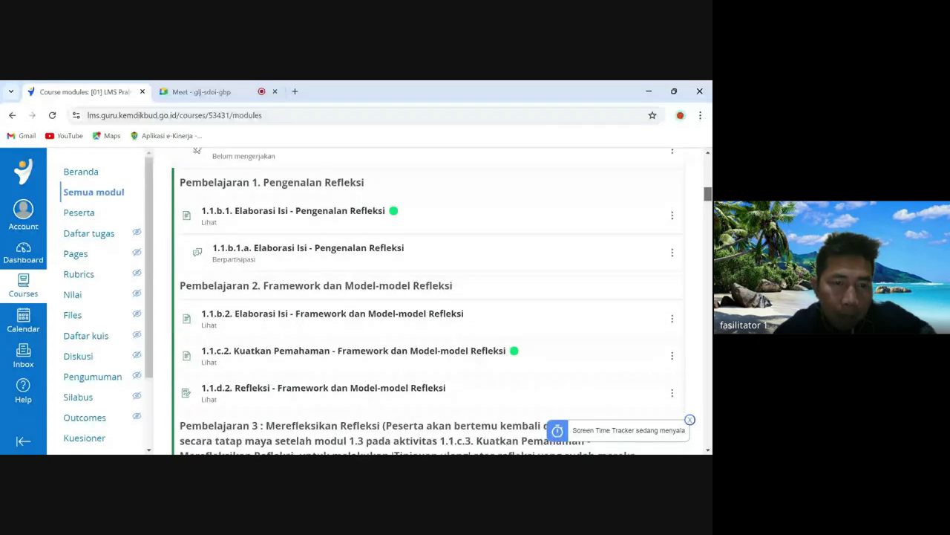
pyautogui.scroll(1, 428, 301)
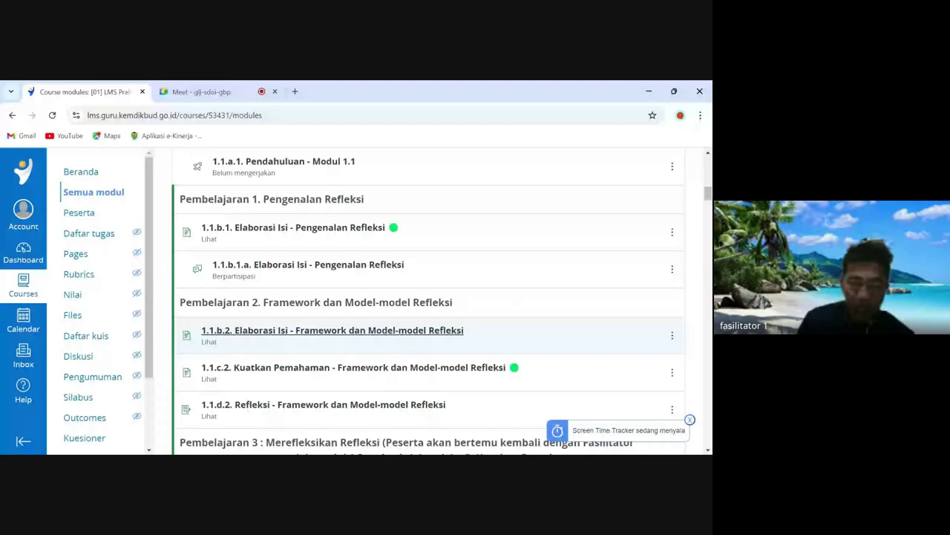
pyautogui.click(413, 333)
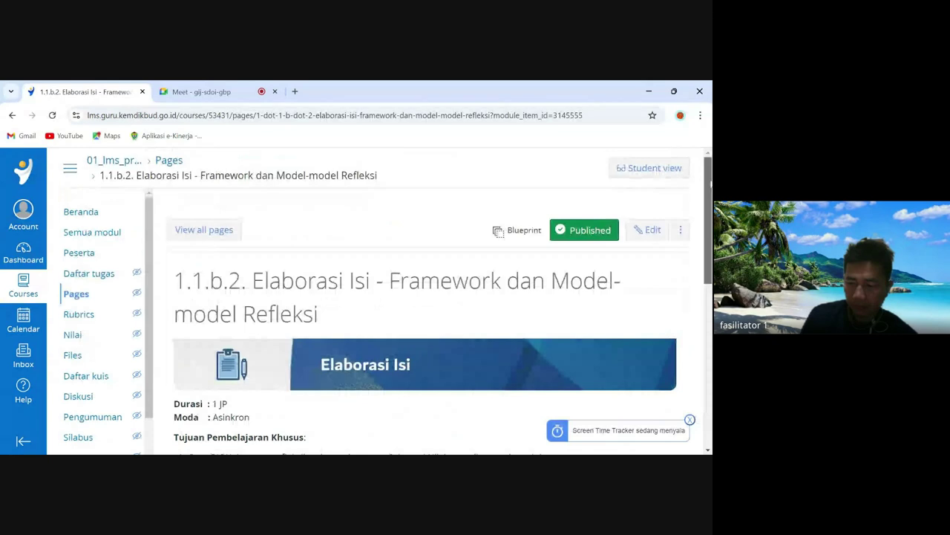
# - Review the 1.1.b.2 page from its learning objectives to the Pengantar section and page navigation
pyautogui.scroll(-6, 711, 330)
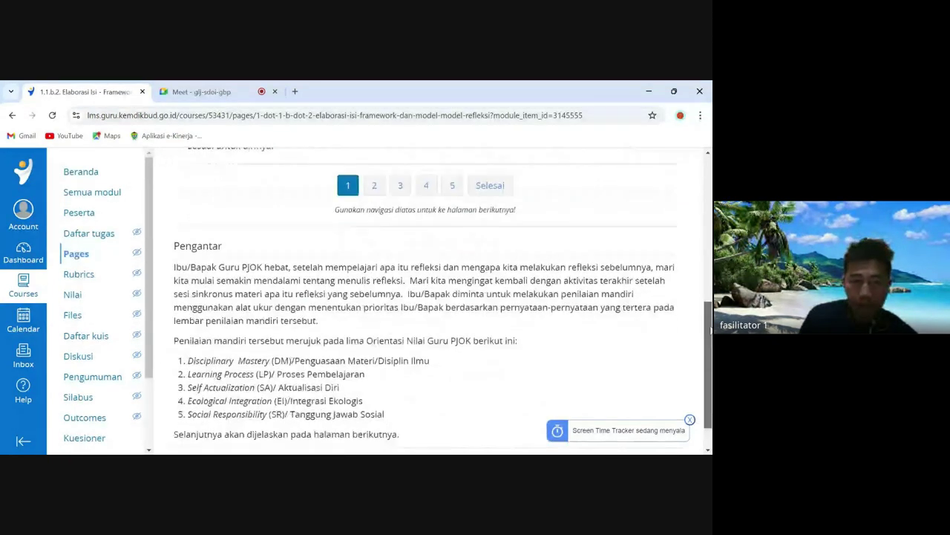
pyautogui.scroll(5, 710, 330)
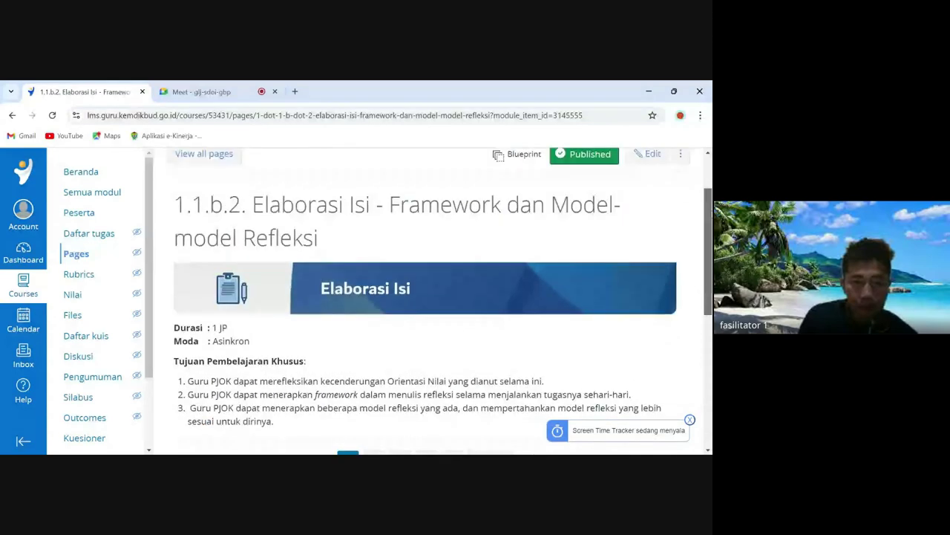
pyautogui.scroll(-1, 711, 232)
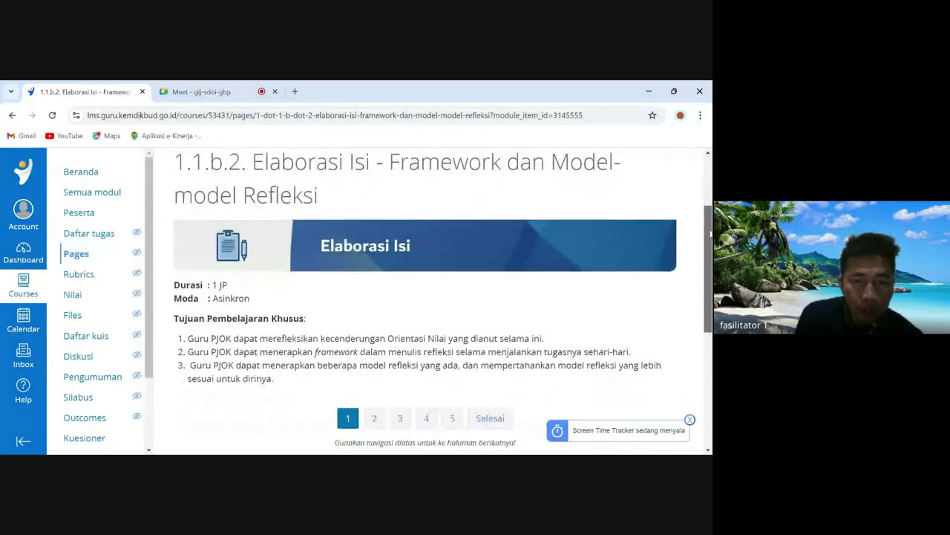
pyautogui.moveTo(711, 233); pyautogui.dragTo(705, 308)
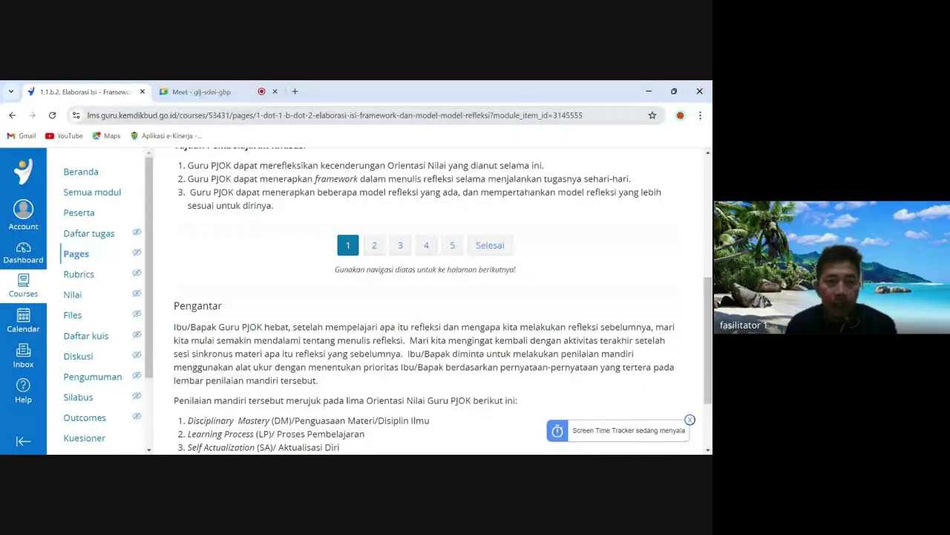
# - Finish the 1.1.b.2 material and review the 1.1.c.2. Kuatkan Pemahaman page down to the Masuk Ruang Virtual link
pyautogui.click(486, 244)
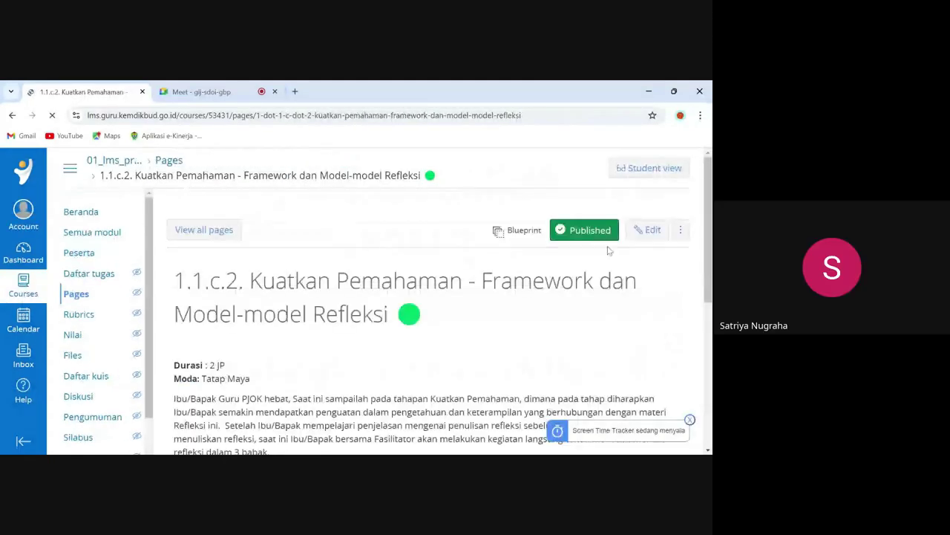
pyautogui.scroll(-10, 431, 297)
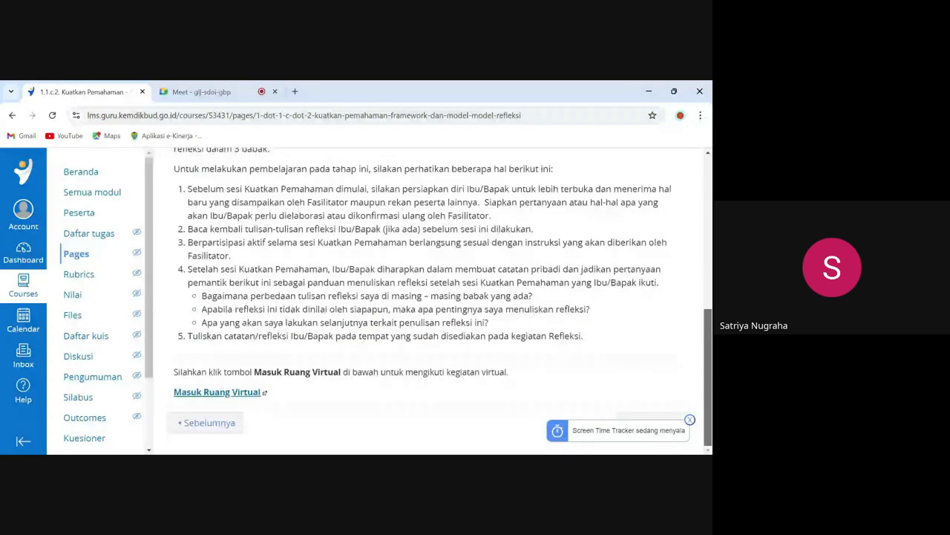
pyautogui.scroll(10, 455, 306)
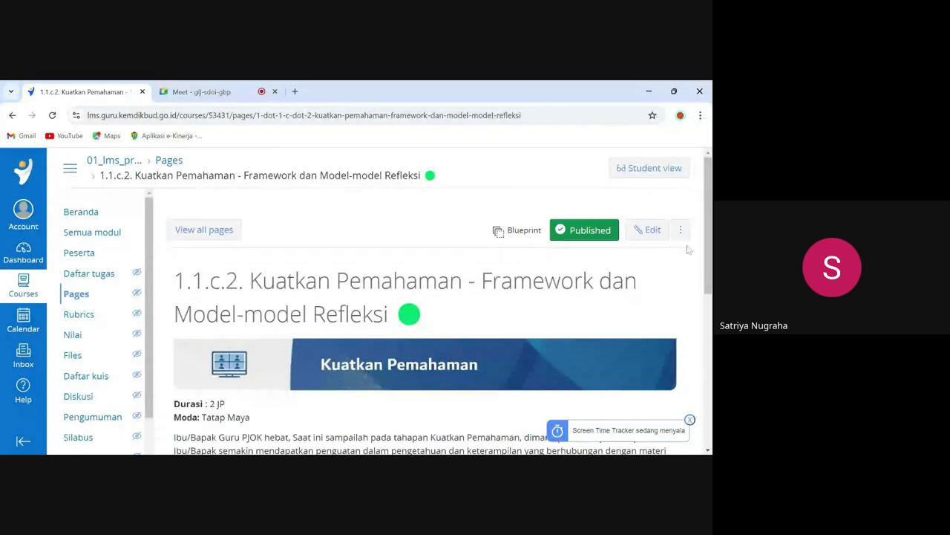
pyautogui.moveTo(710, 257); pyautogui.dragTo(710, 410)
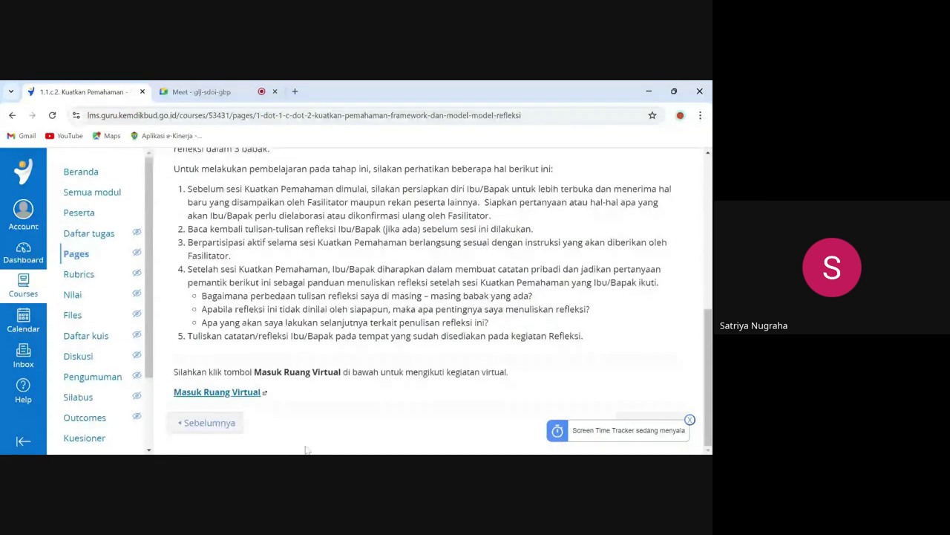
# - Go back through the preceding course items to the 1.1.b.1.a. Elaborasi Isi - Pengenalan Refleksi discussion
pyautogui.click(201, 423)
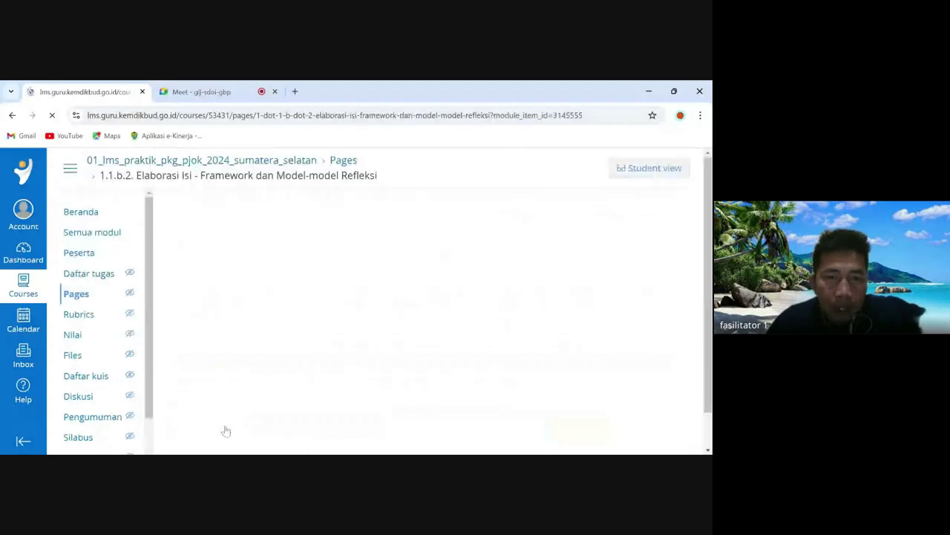
pyautogui.moveTo(709, 223); pyautogui.dragTo(709, 388)
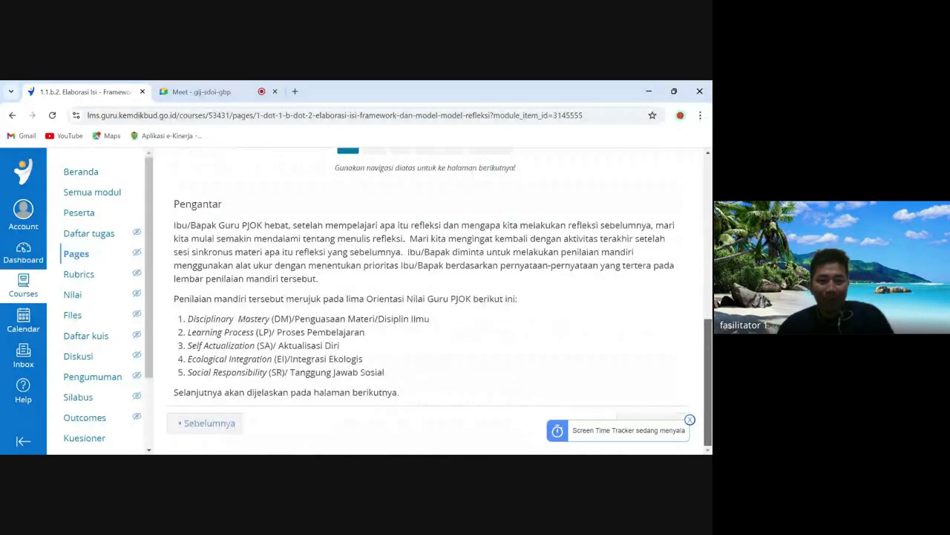
pyautogui.click(185, 429)
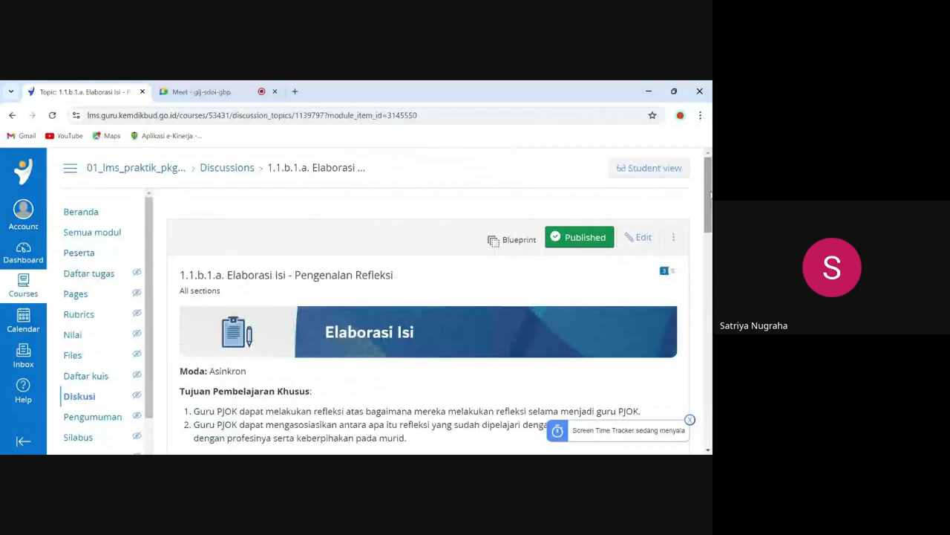
pyautogui.moveTo(710, 194); pyautogui.dragTo(35, 136)
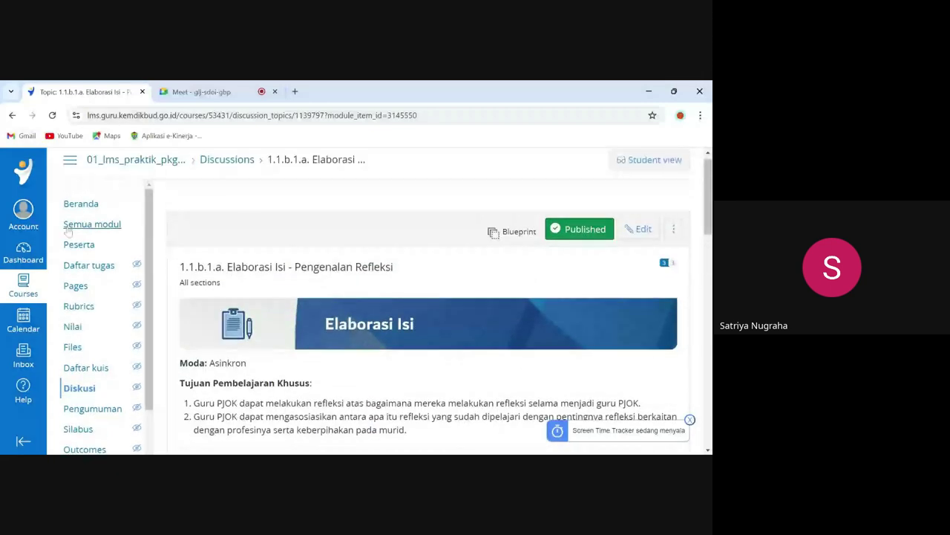
# - Return to the list of all modules and look through the Modul 1.1 items under Pembelajaran 1 and 2
pyautogui.click(92, 225)
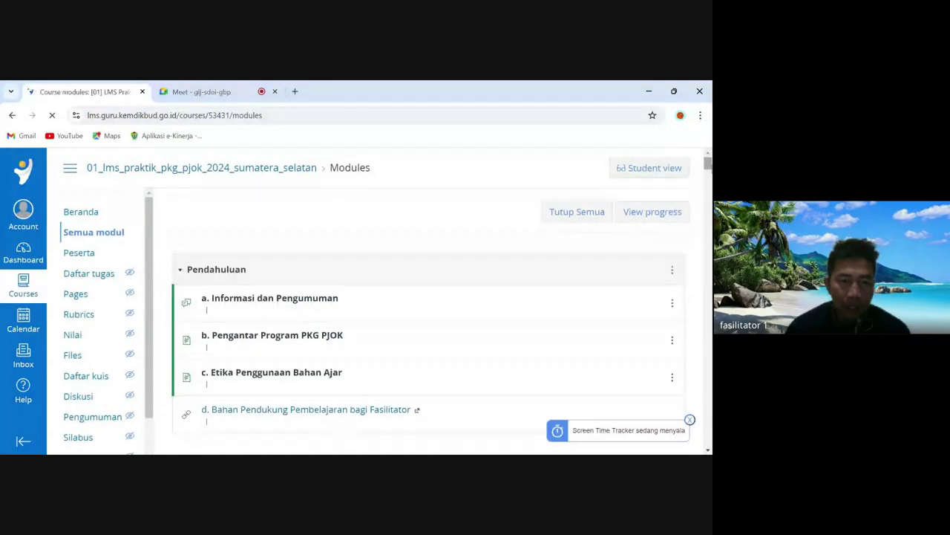
pyautogui.moveTo(708, 179); pyautogui.dragTo(709, 192)
pyautogui.scroll(-5, 429, 301)
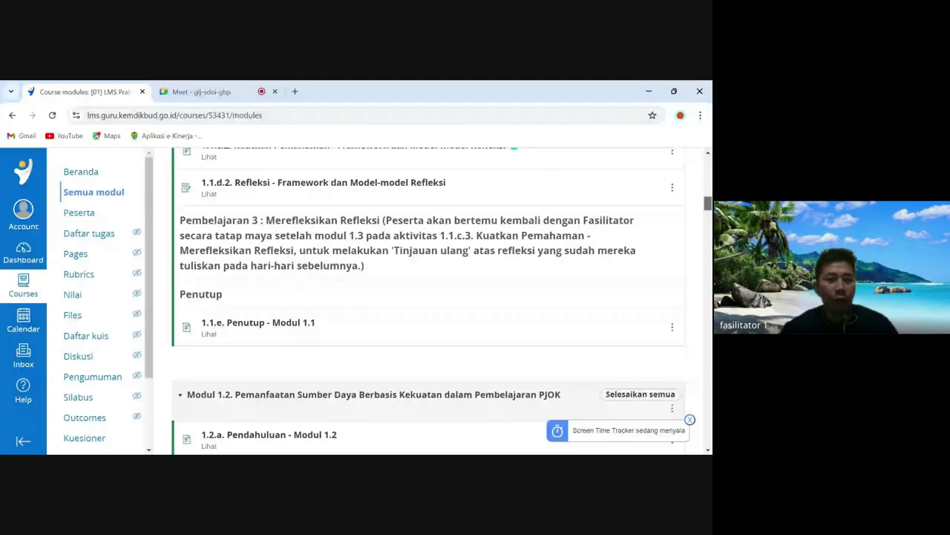
pyautogui.scroll(5, 428, 301)
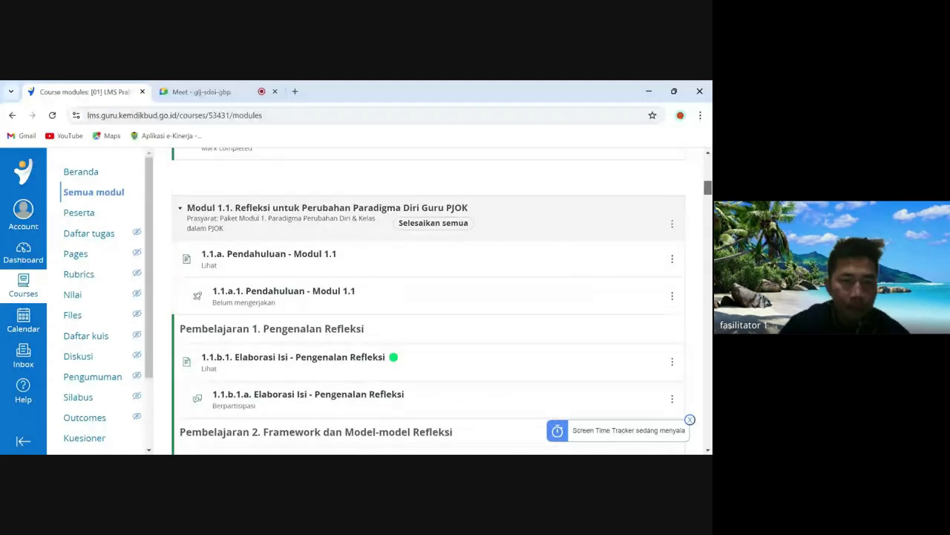
pyautogui.scroll(-2, 428, 301)
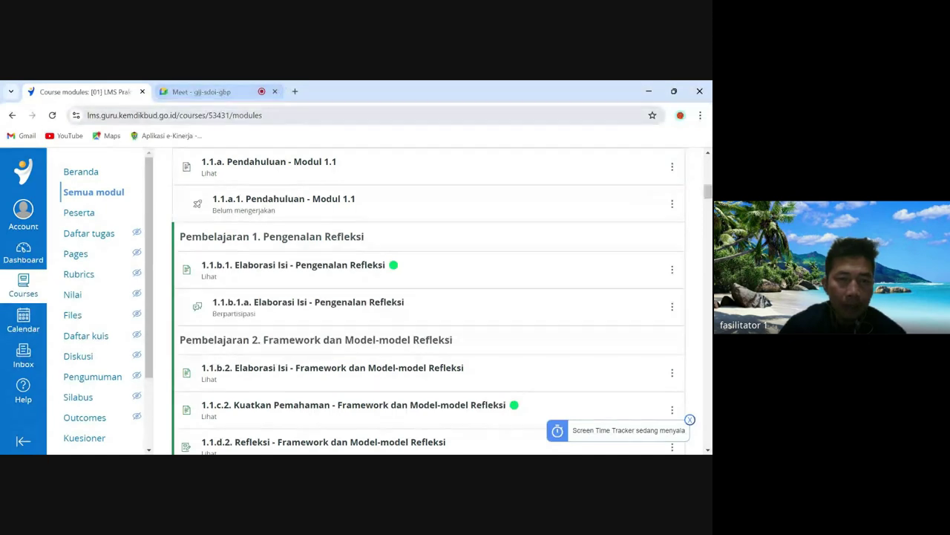
# - Switch to the Google Meet call, turn the microphone on, and return to the LMS module list
pyautogui.click(208, 92)
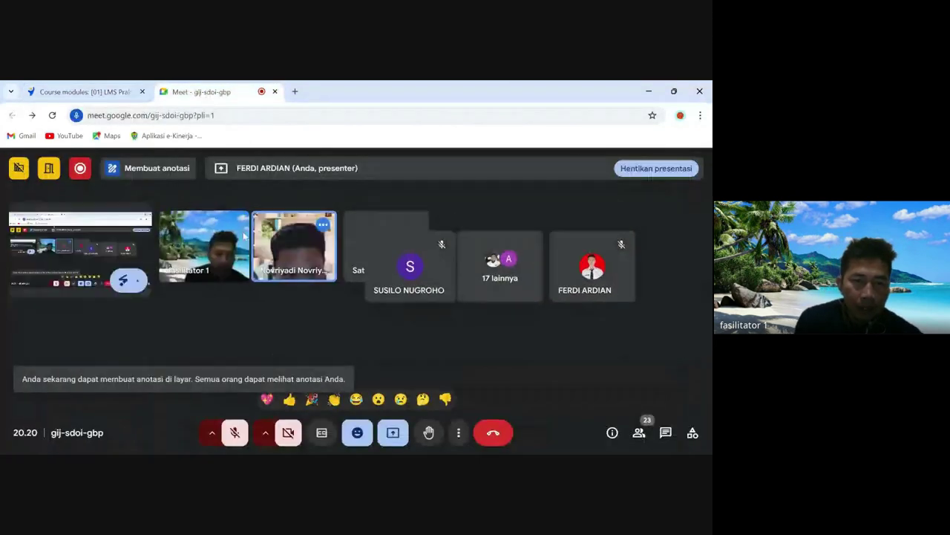
pyautogui.click(236, 434)
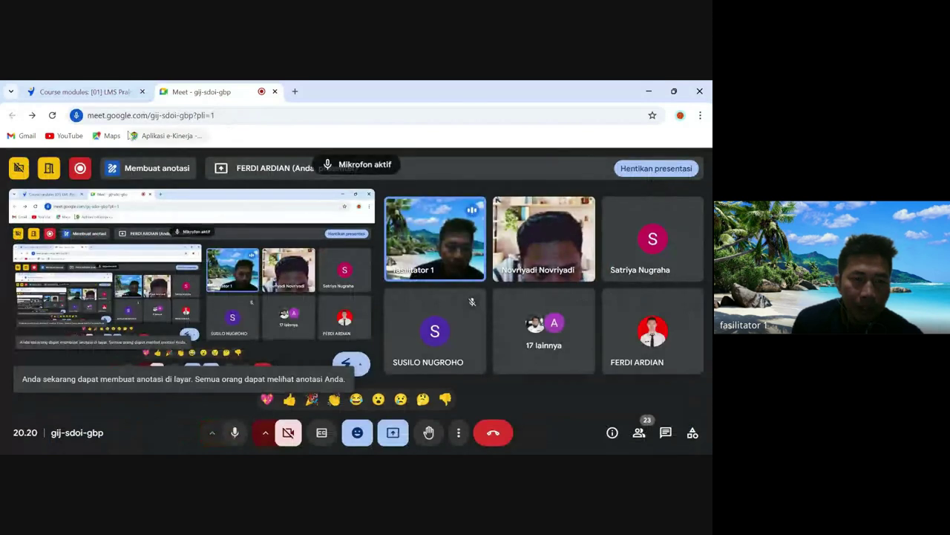
pyautogui.click(99, 93)
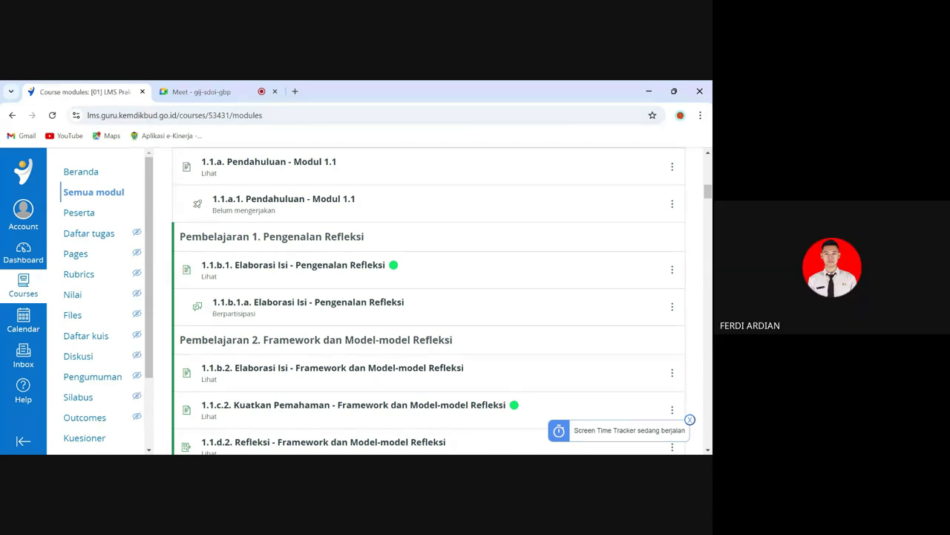
# - Open the 1.1.b.1.a. Elaborasi Isi - Pengenalan Refleksi discussion and write the reply "TERIMAKASIH" to the topic
pyautogui.click(283, 306)
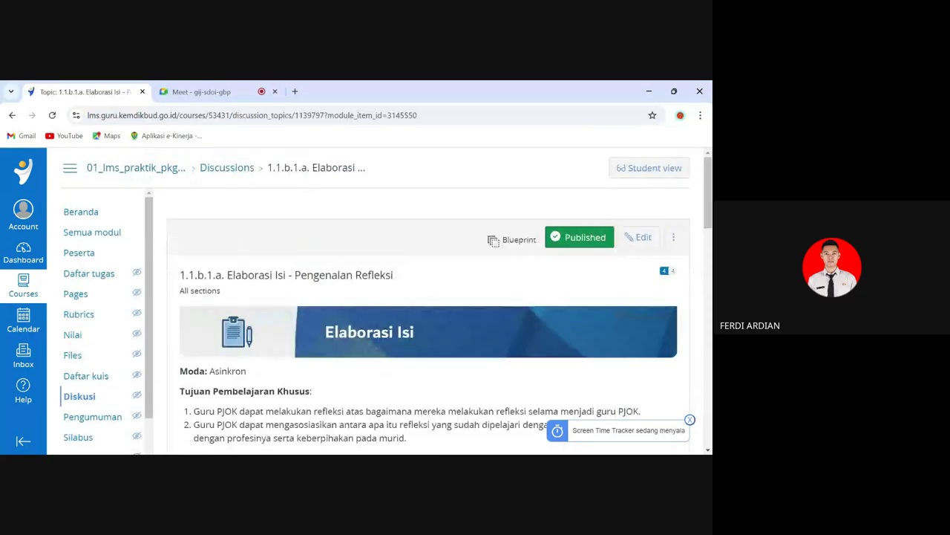
pyautogui.moveTo(711, 180); pyautogui.dragTo(711, 332)
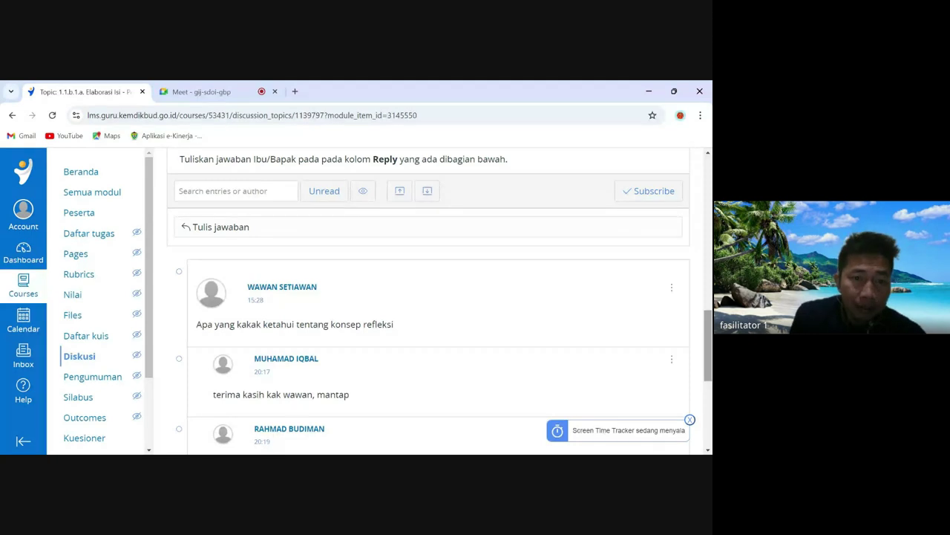
pyautogui.click(220, 226)
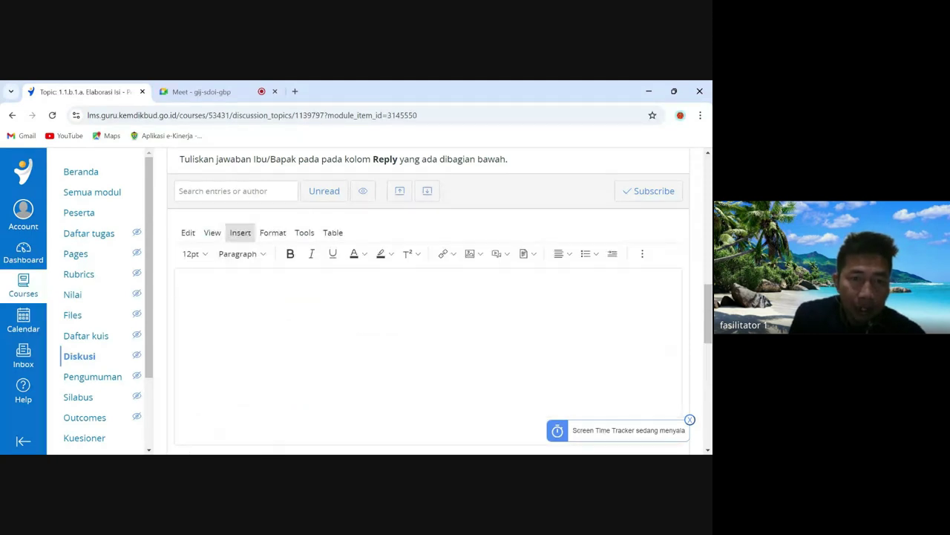
pyautogui.click(182, 288)
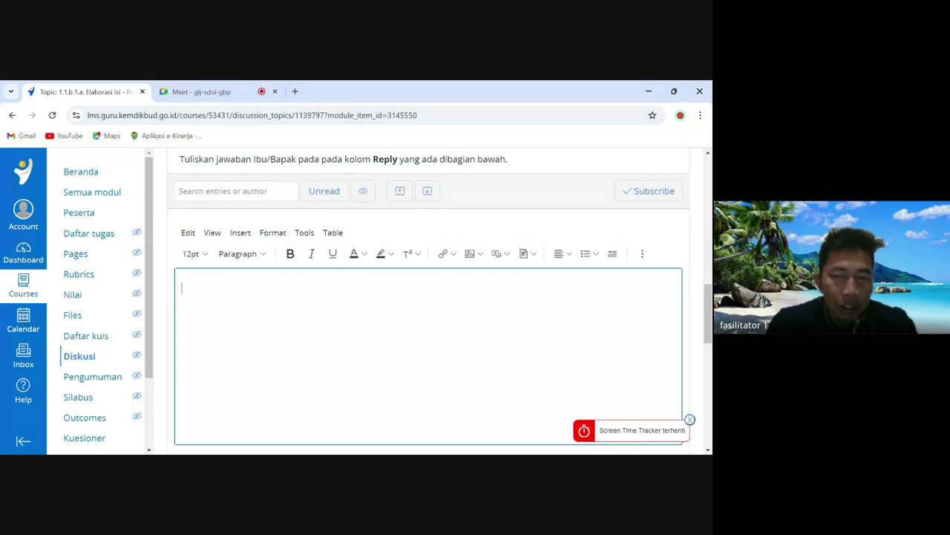
pyautogui.write('TERIMAKASIH')
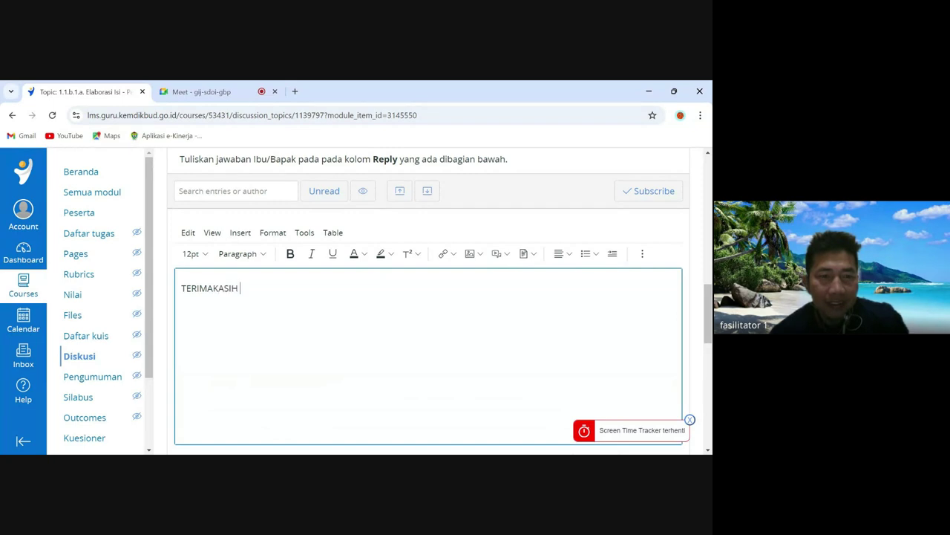
# - Submit the written reply to the Pengenalan Refleksi discussion
pyautogui.scroll(-1, 711, 325)
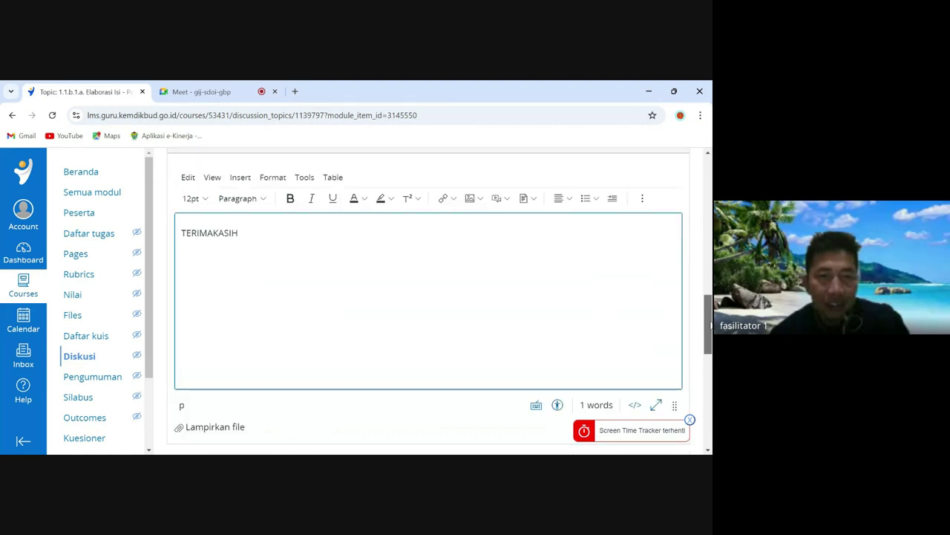
pyautogui.scroll(-1, 711, 325)
pyautogui.scroll(1, 711, 325)
pyautogui.scroll(-1, 711, 325)
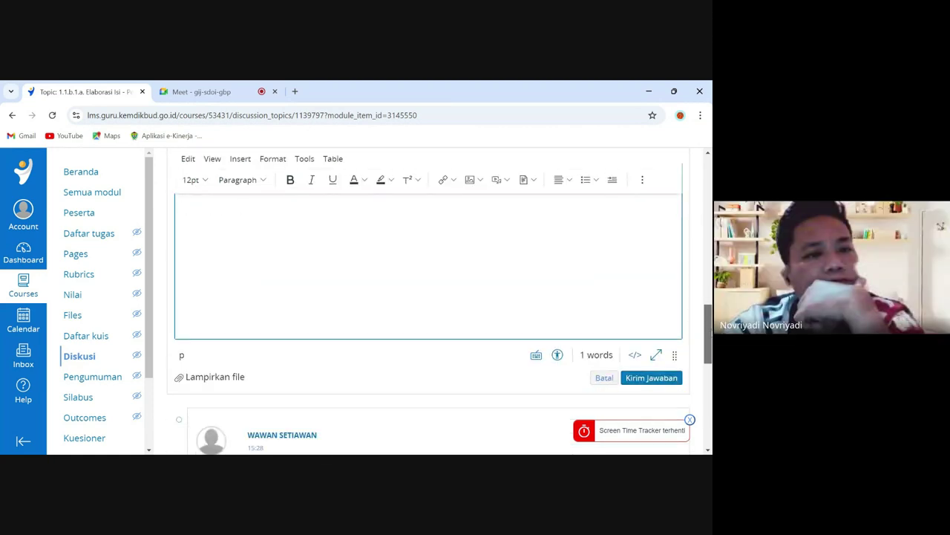
pyautogui.scroll(1, 712, 325)
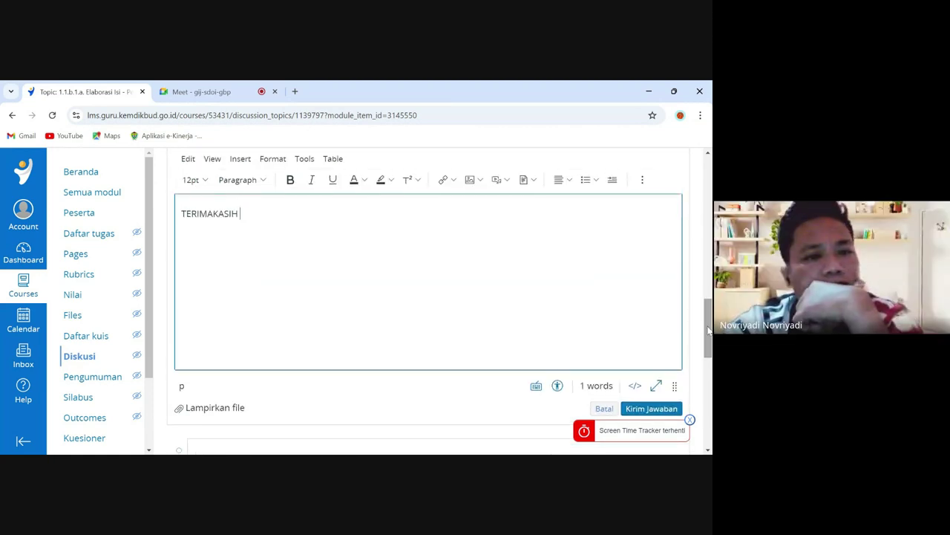
pyautogui.click(638, 410)
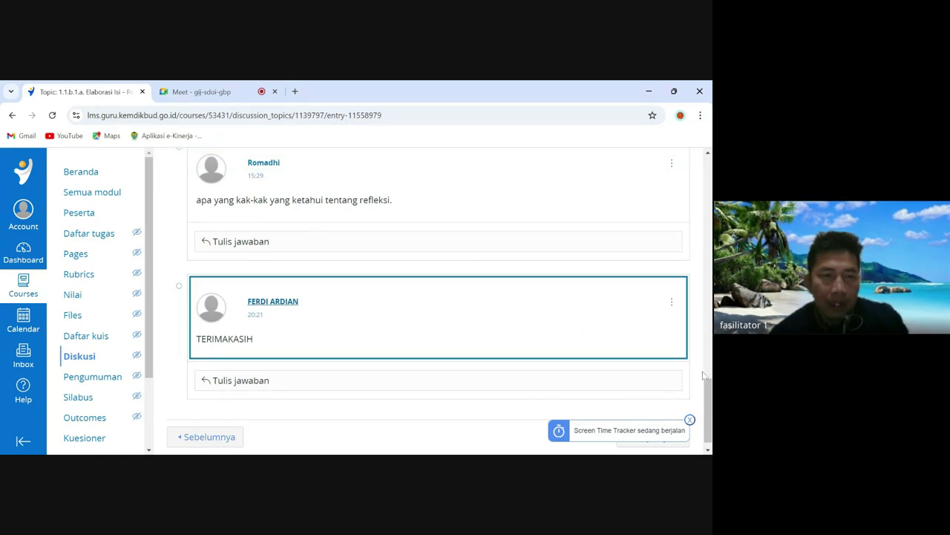
# - Review the 1.1.b.1.a. Elaborasi Isi - Pengenalan Refleksi discussion, from its posted replies back to the learning objectives and page navigation
pyautogui.scroll(-1, 705, 386)
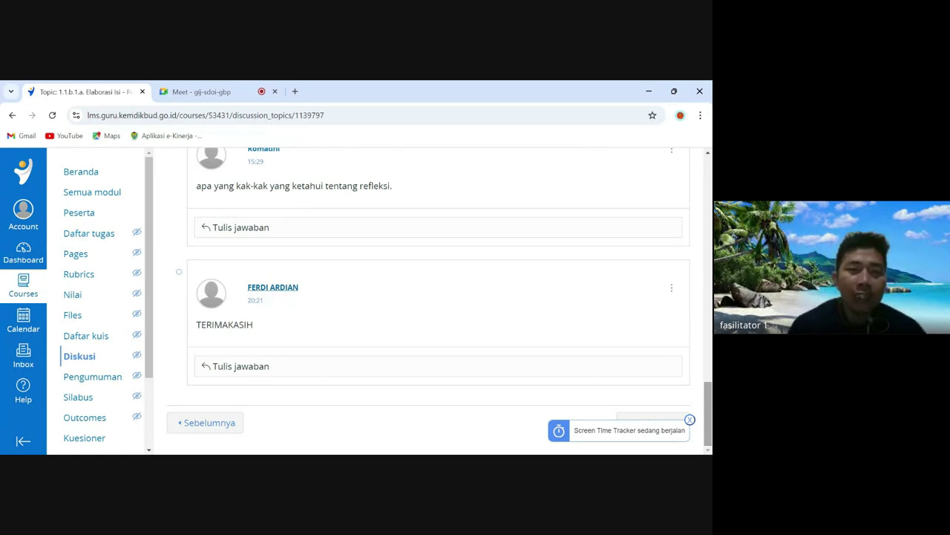
pyautogui.scroll(10, 710, 414)
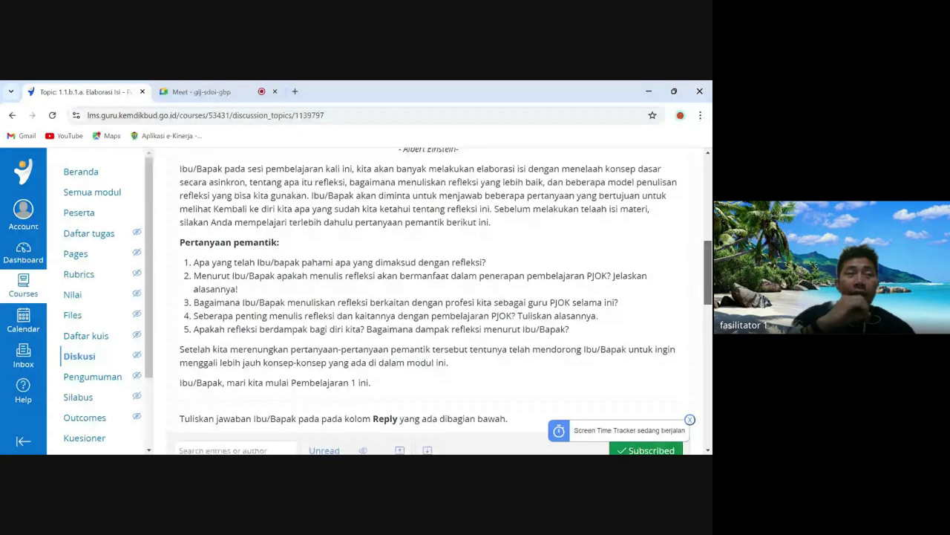
pyautogui.scroll(5, 427, 300)
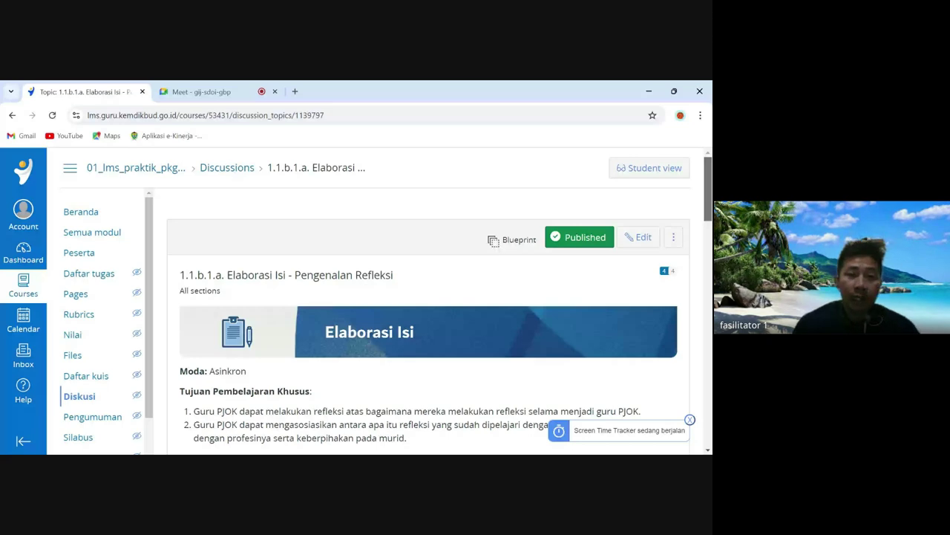
pyautogui.scroll(-5, 439, 302)
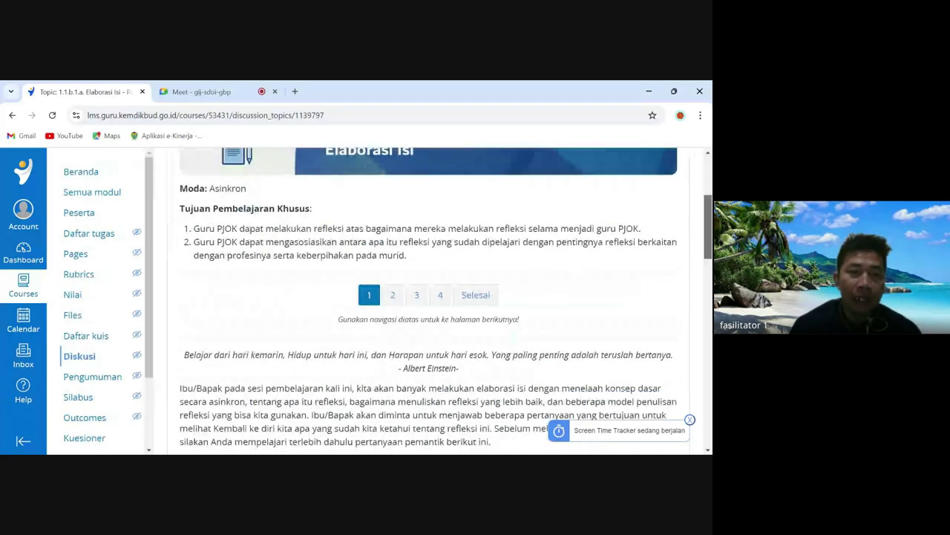
pyautogui.scroll(-1, 700, 289)
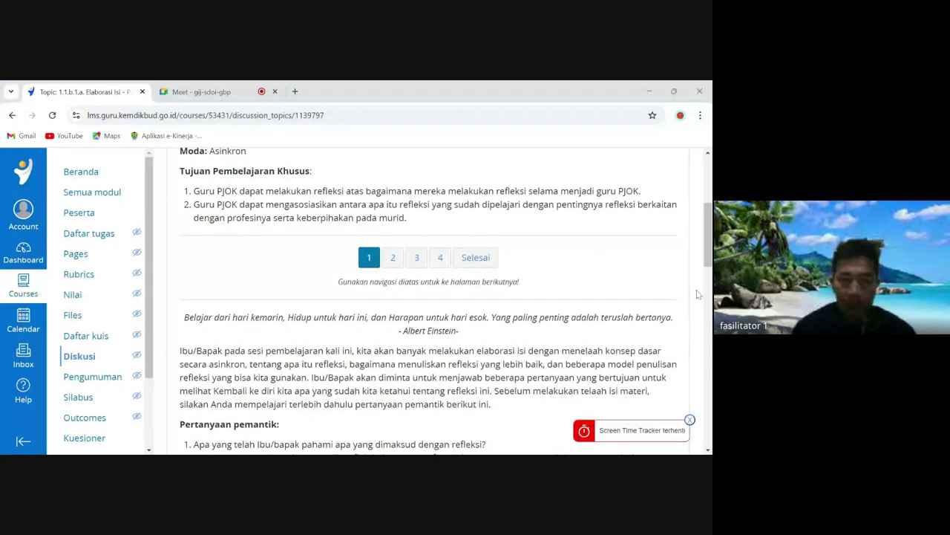
# - Switch to the Google Meet call, open the options for the current presentation, and turn the microphone off
pyautogui.hotkey('ctrl', 'Tab')
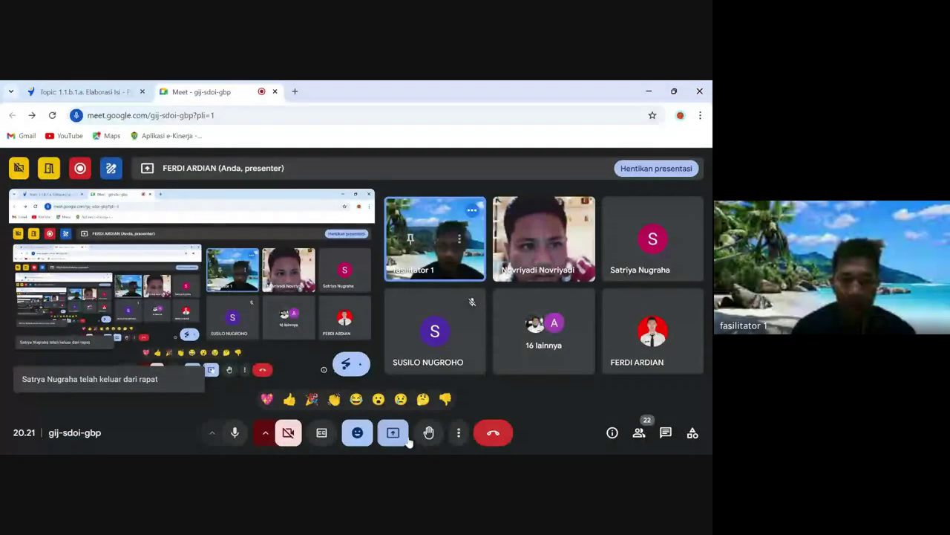
pyautogui.click(401, 436)
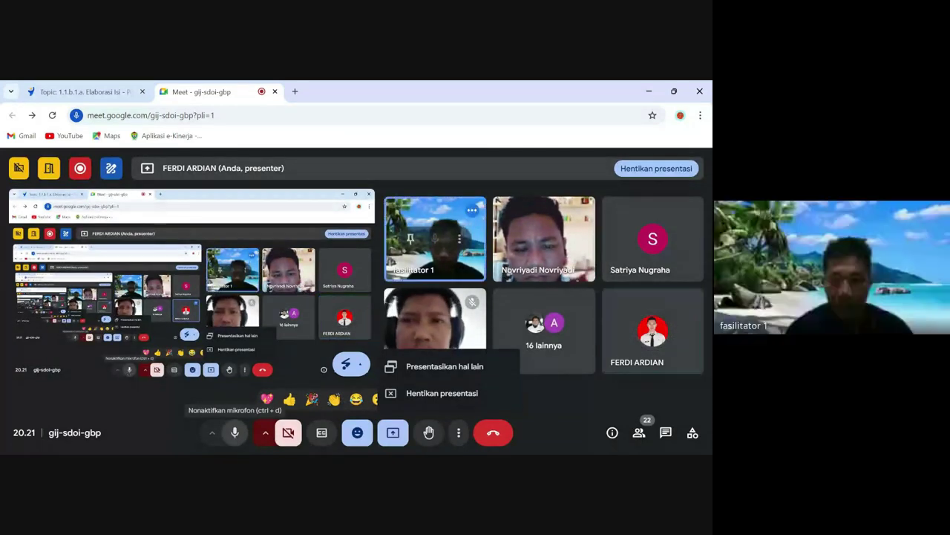
pyautogui.click(235, 432)
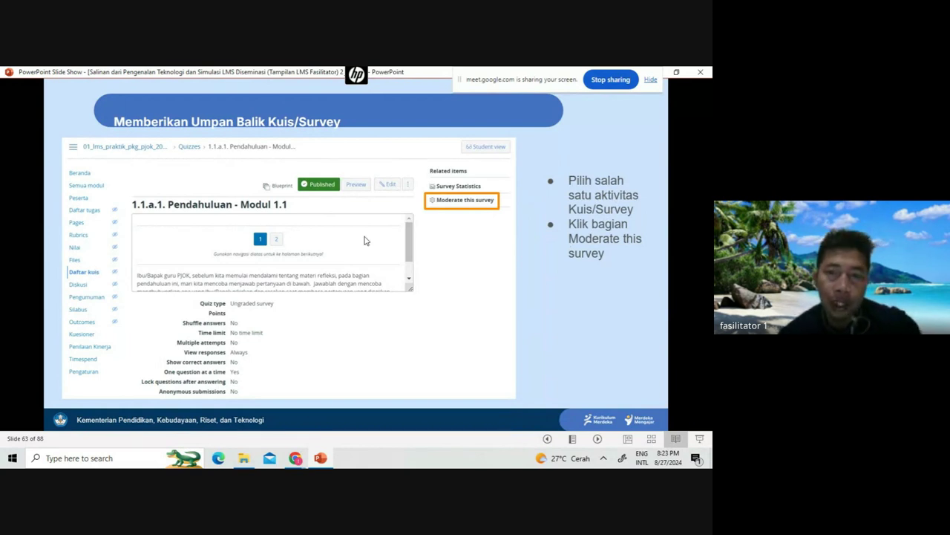
# - Advance the PowerPoint slide show from the Memberikan Umpan Balik Kuis/Survey slides past the Mari Mencoba! (10') exercise to the following slide
pyautogui.click(482, 209)
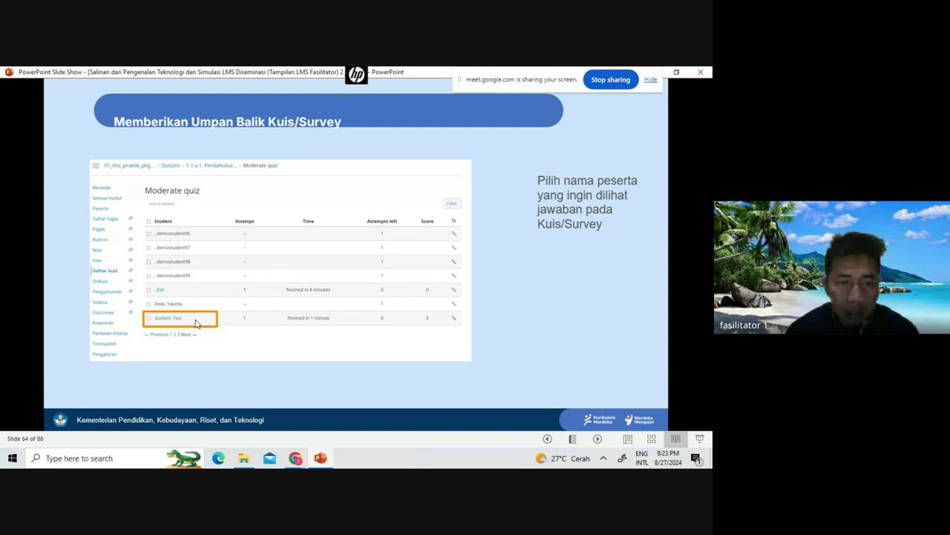
pyautogui.click(571, 212)
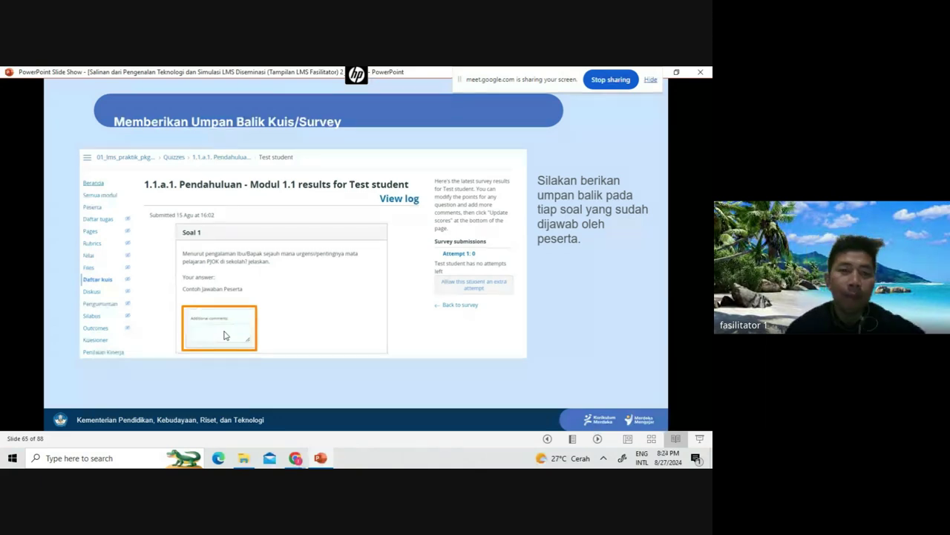
pyautogui.click(569, 285)
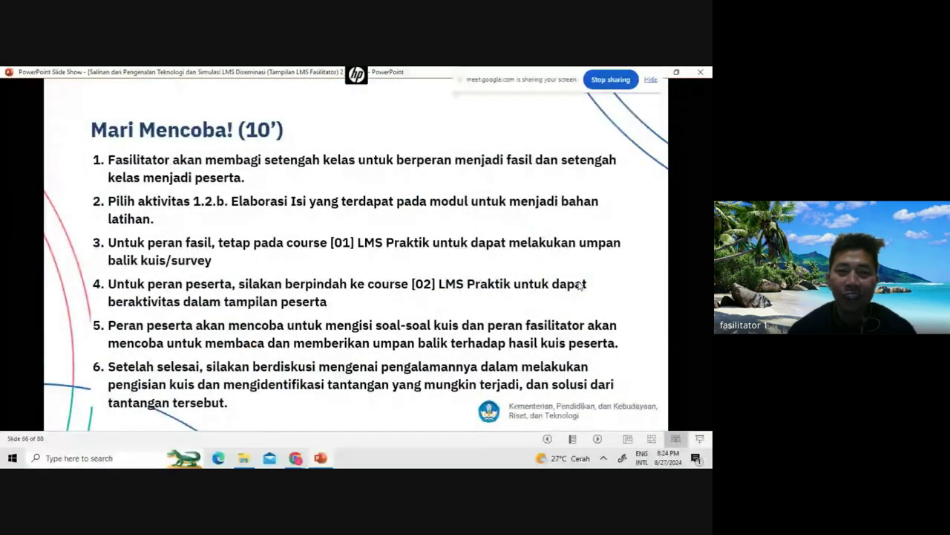
pyautogui.click(580, 286)
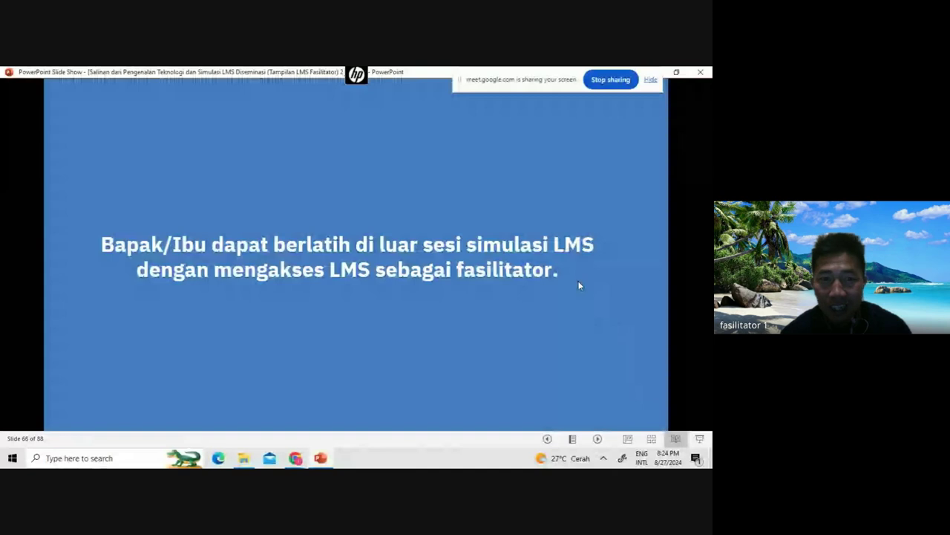